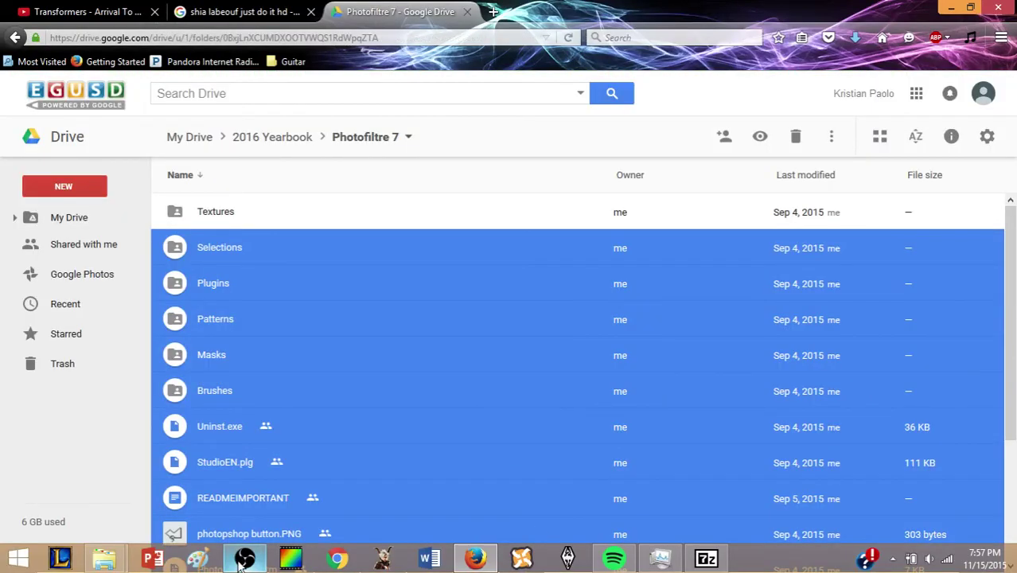
# - Open the Photofiltre 7 folder inside 2016 Yearbook in Google Drive
pyautogui.click(22, 443)
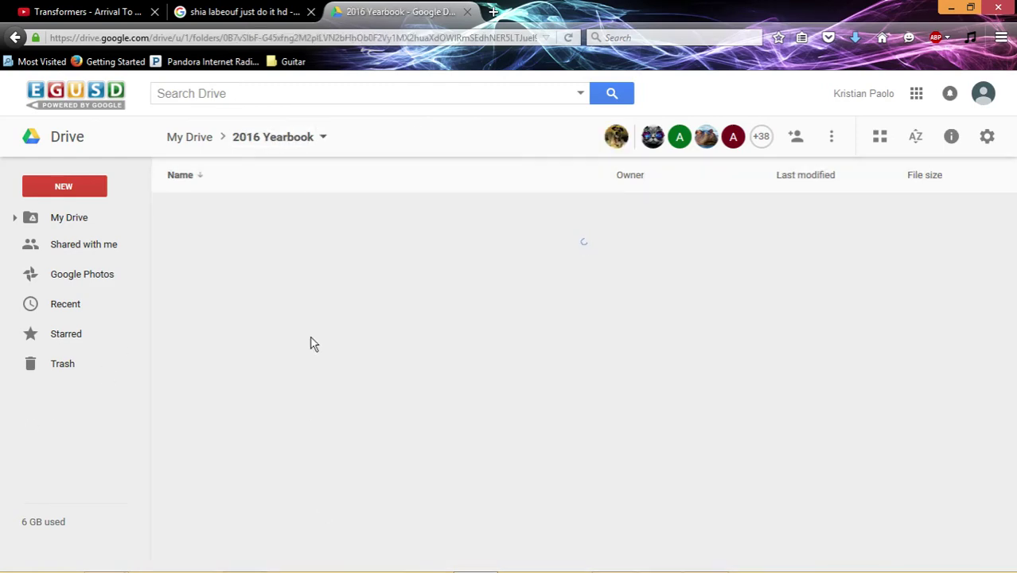
pyautogui.scroll(-2, 315, 492)
pyautogui.scroll(-3, 314, 490)
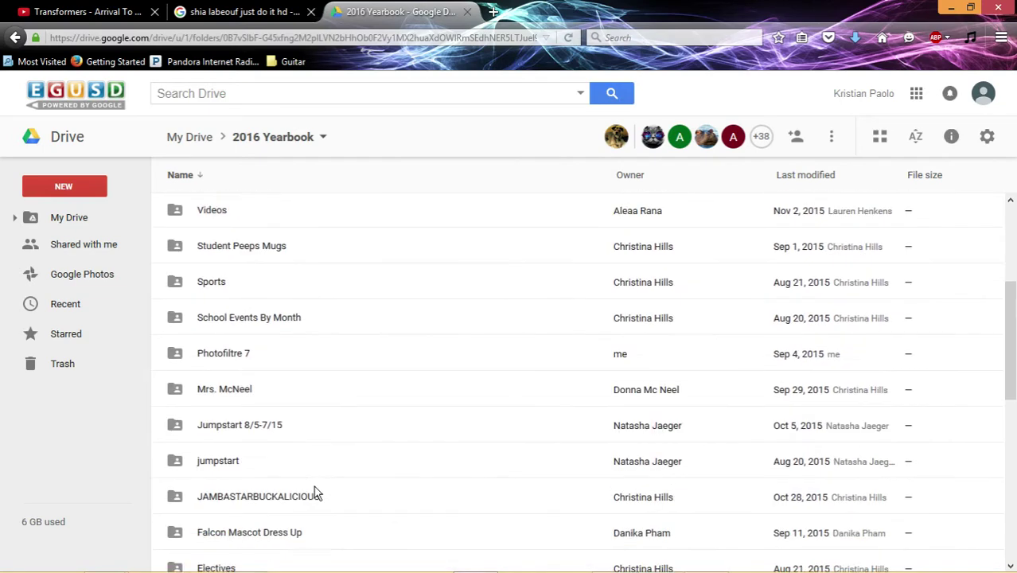
pyautogui.scroll(2, 326, 446)
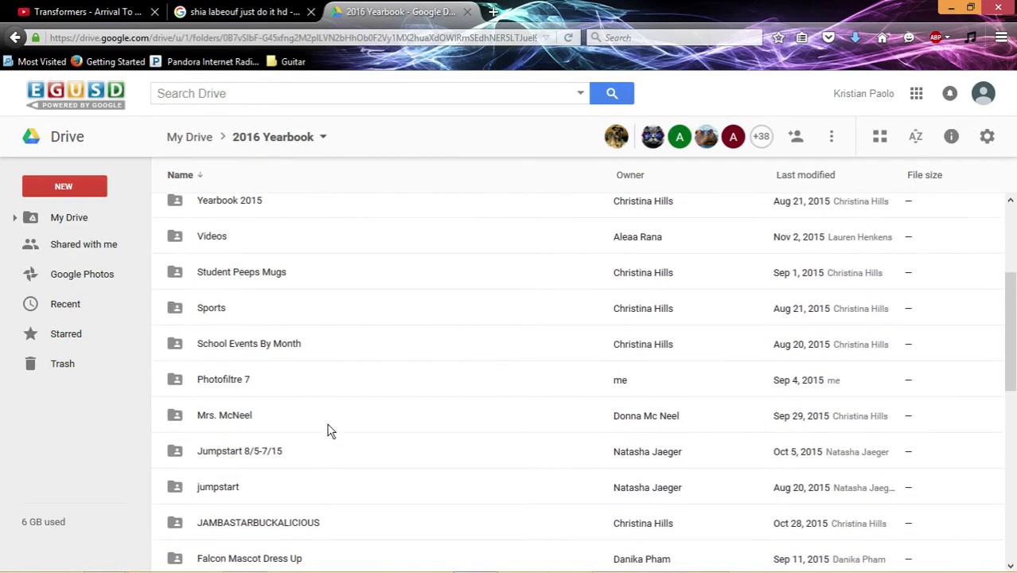
pyautogui.doubleClick(340, 381)
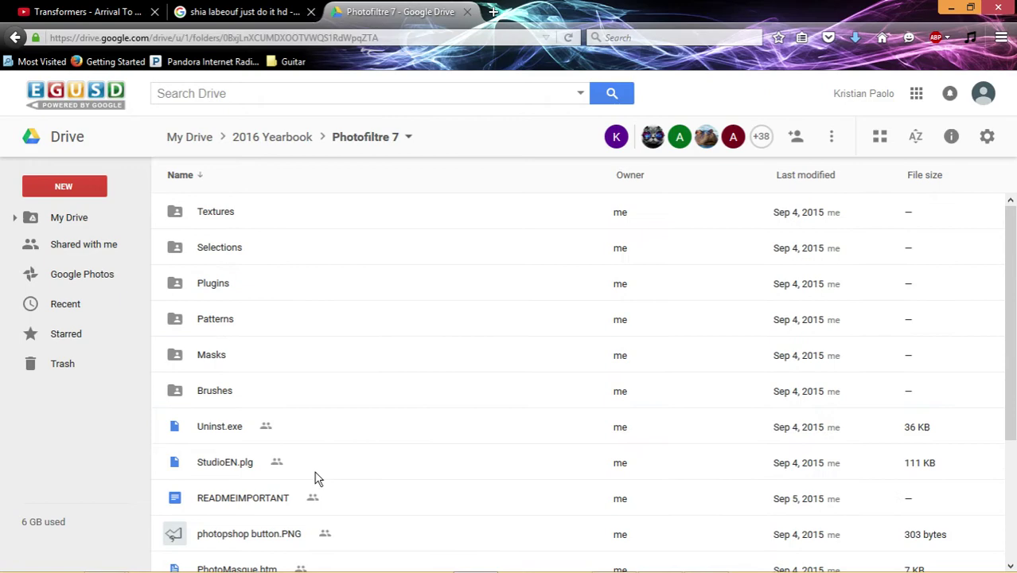
# - Sort the folder's files by name from A to Z and select its items
pyautogui.scroll(-3, 315, 478)
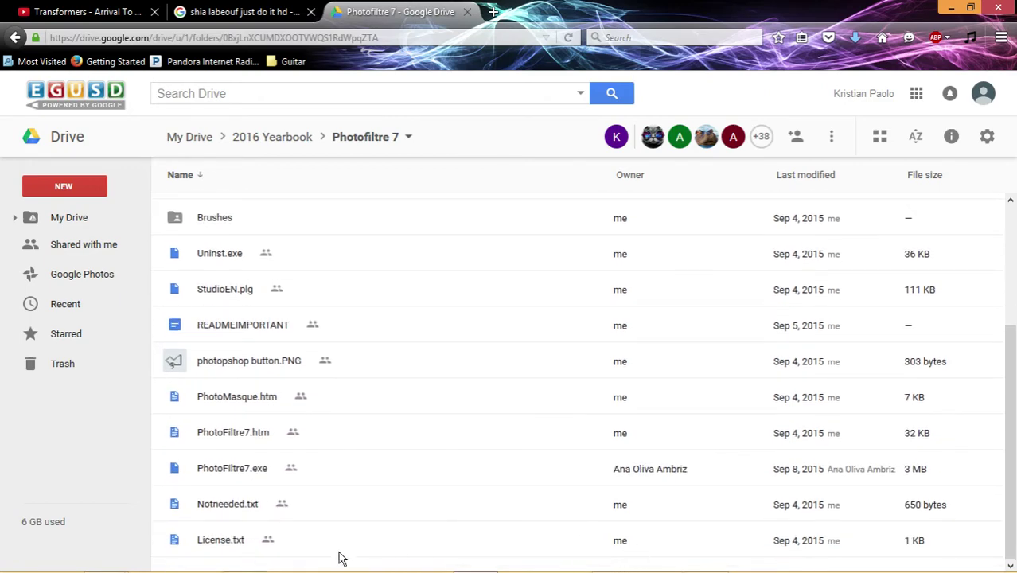
pyautogui.moveTo(323, 563)
pyautogui.mouseDown()
pyautogui.moveTo(513, 295)
pyautogui.moveTo(624, 56)
pyautogui.moveTo(347, 217)
pyautogui.moveTo(397, 186)
pyautogui.mouseUp()
pyautogui.click(396, 181)
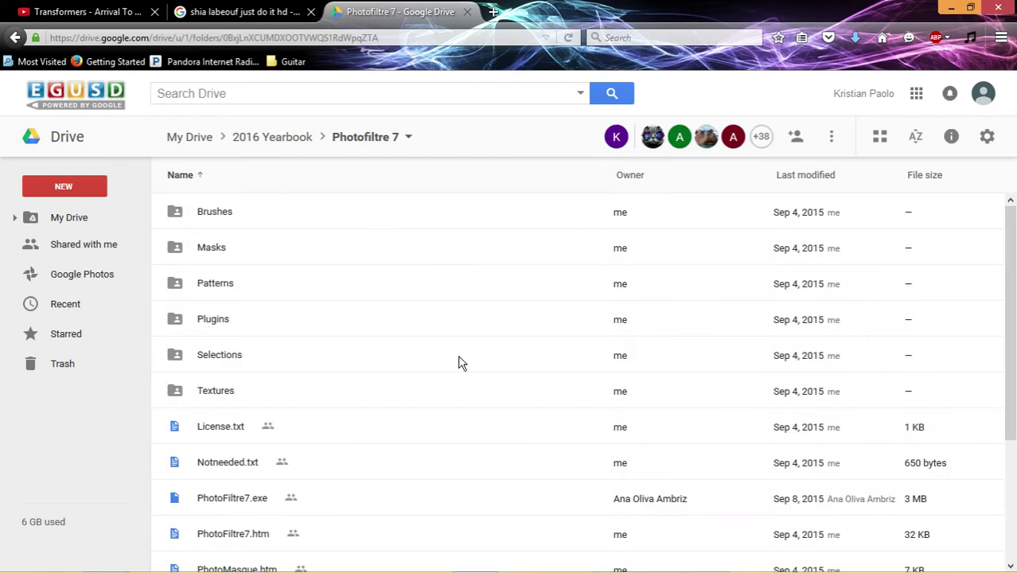
pyautogui.scroll(-3, 493, 450)
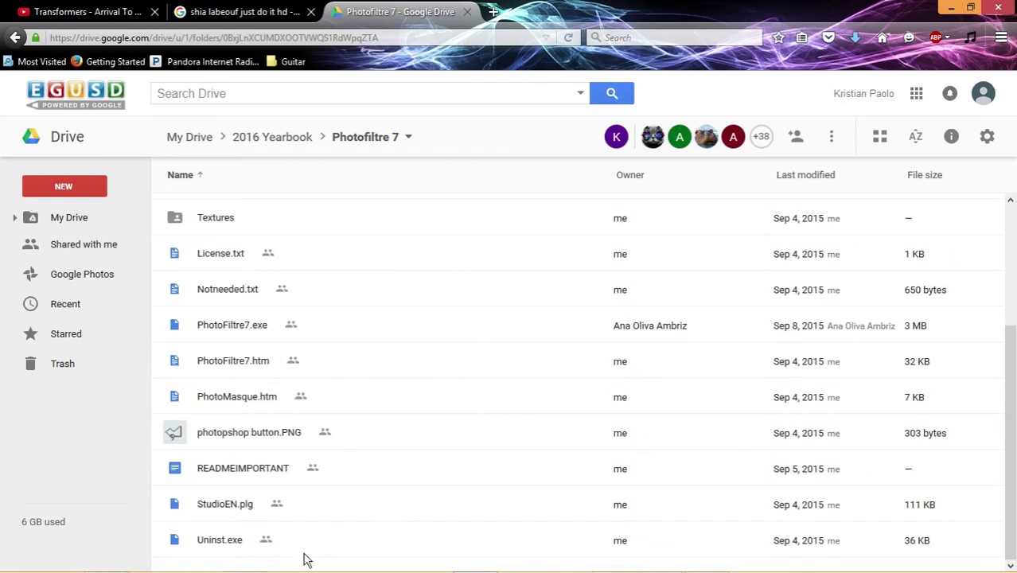
pyautogui.moveTo(295, 565)
pyautogui.mouseDown()
pyautogui.moveTo(590, 52)
pyautogui.moveTo(455, 182)
pyautogui.moveTo(411, 207)
pyautogui.mouseUp()
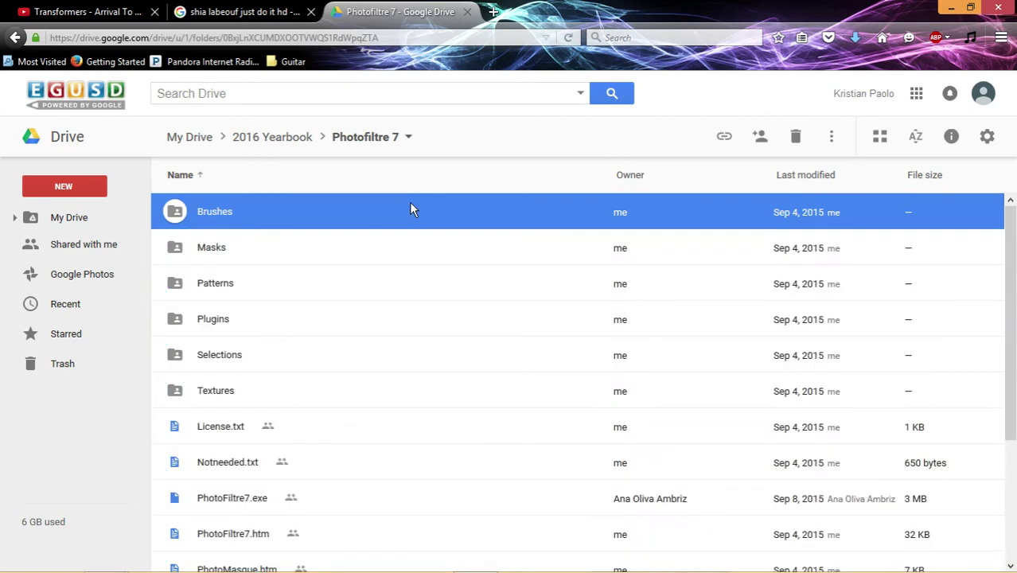
pyautogui.scroll(-2, 353, 442)
pyautogui.scroll(-1, 352, 443)
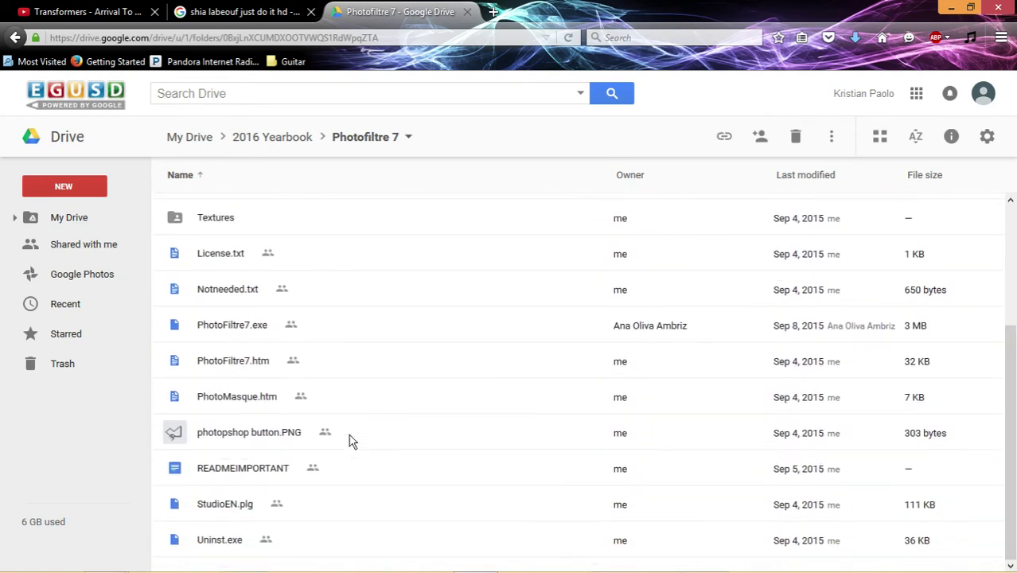
pyautogui.scroll(4, 352, 438)
# - Download the selected items as a documents-export zip, check Downloads, and minimize everything to the desktop
pyautogui.rightClick(353, 217)
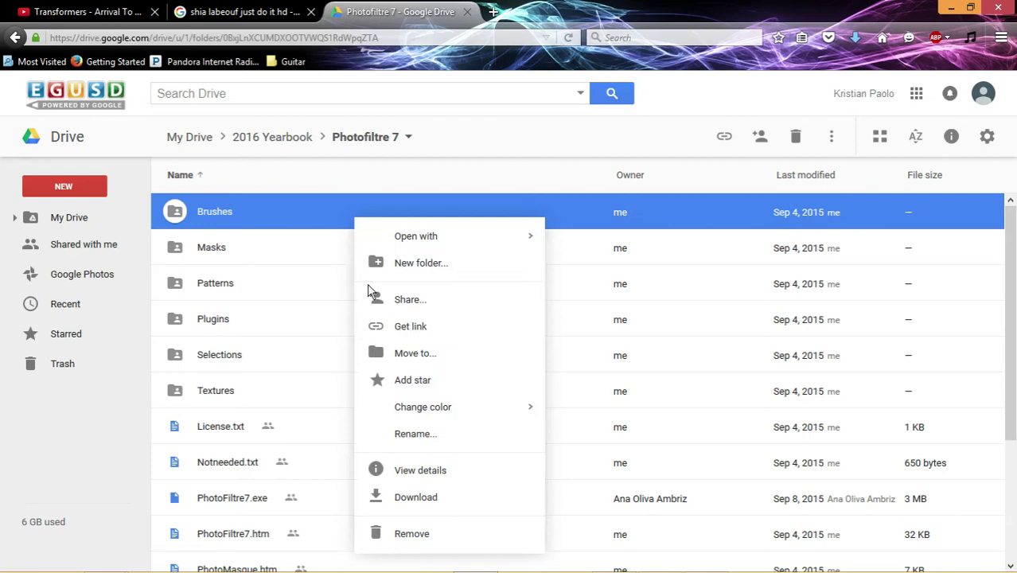
pyautogui.click(704, 111)
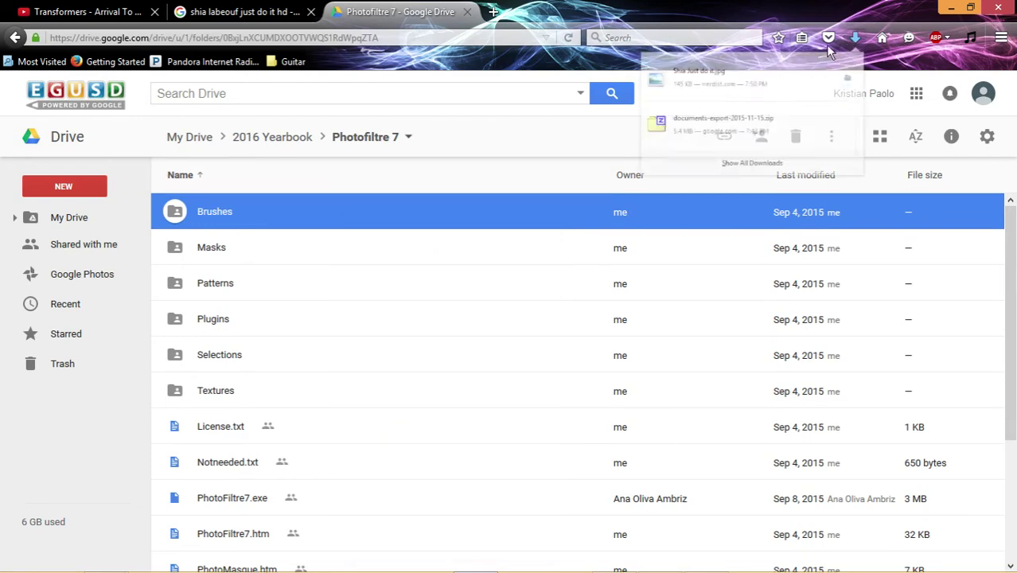
pyautogui.moveTo(105, 559)
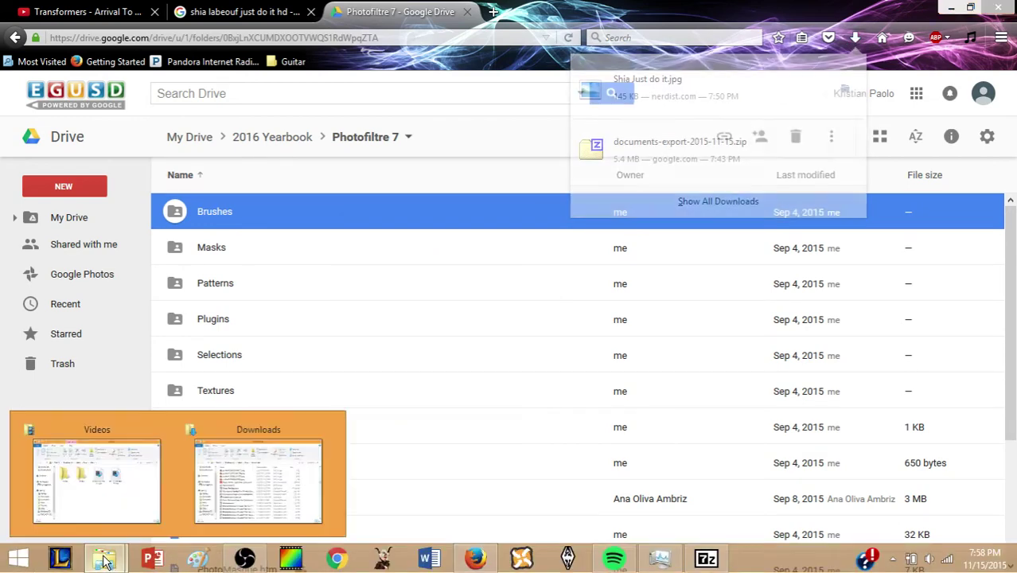
pyautogui.click(211, 489)
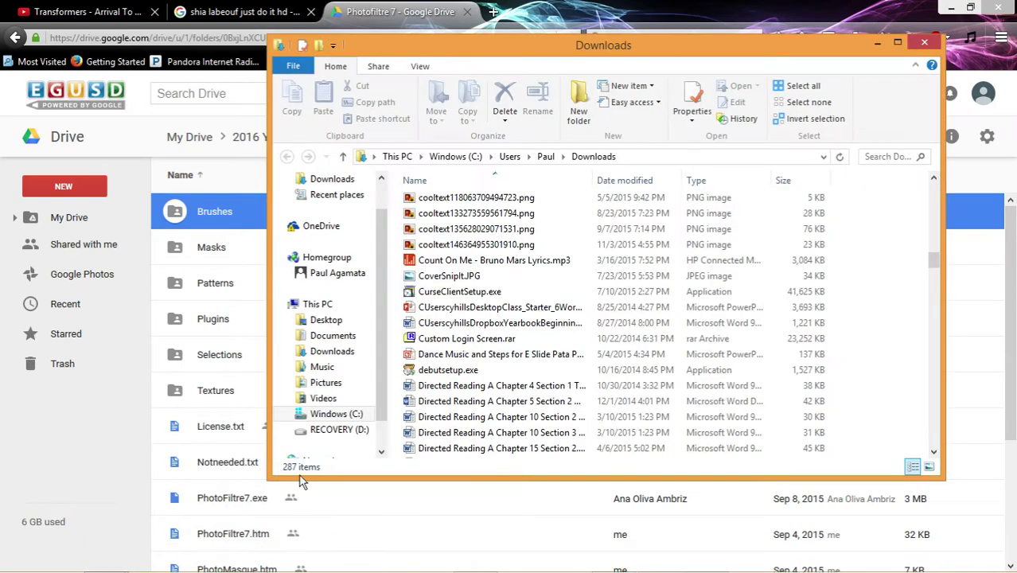
pyautogui.click(876, 43)
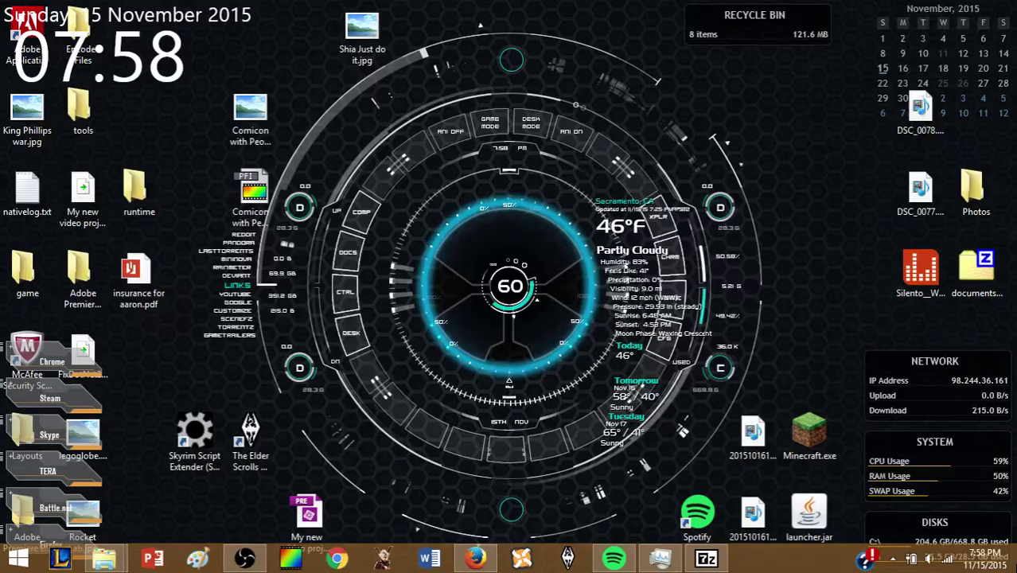
pyautogui.click(474, 560)
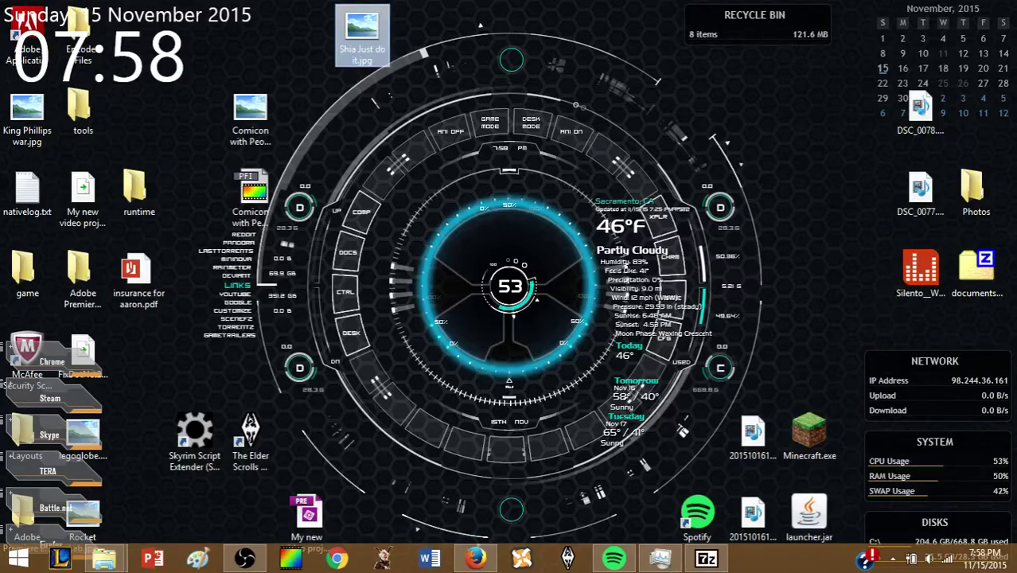
# - Open documents-export-2015-11-15.zip in 7-Zip and launch PhotoFiltre7.exe from it
pyautogui.doubleClick(977, 270)
pyautogui.click(844, 100)
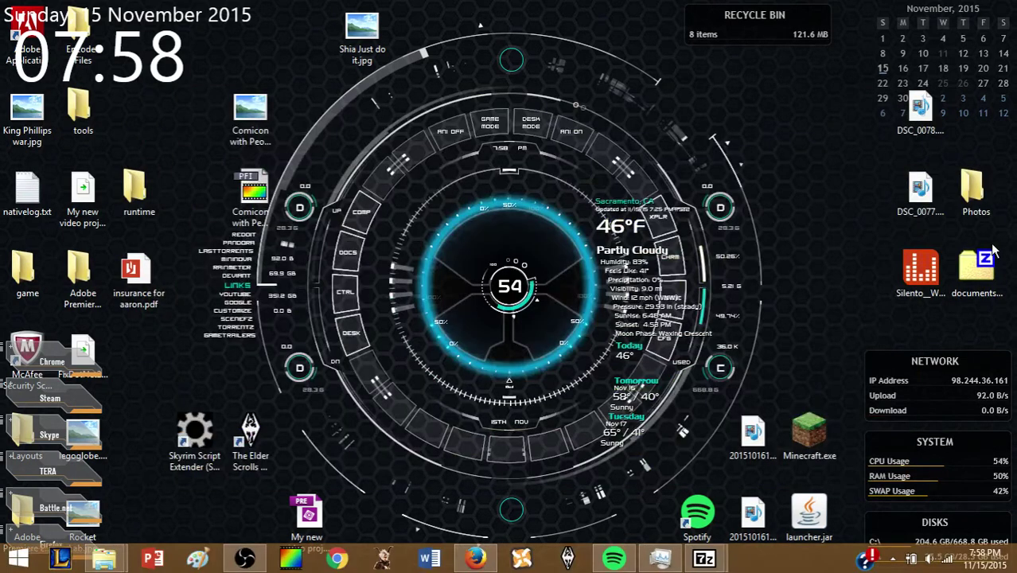
pyautogui.doubleClick(976, 270)
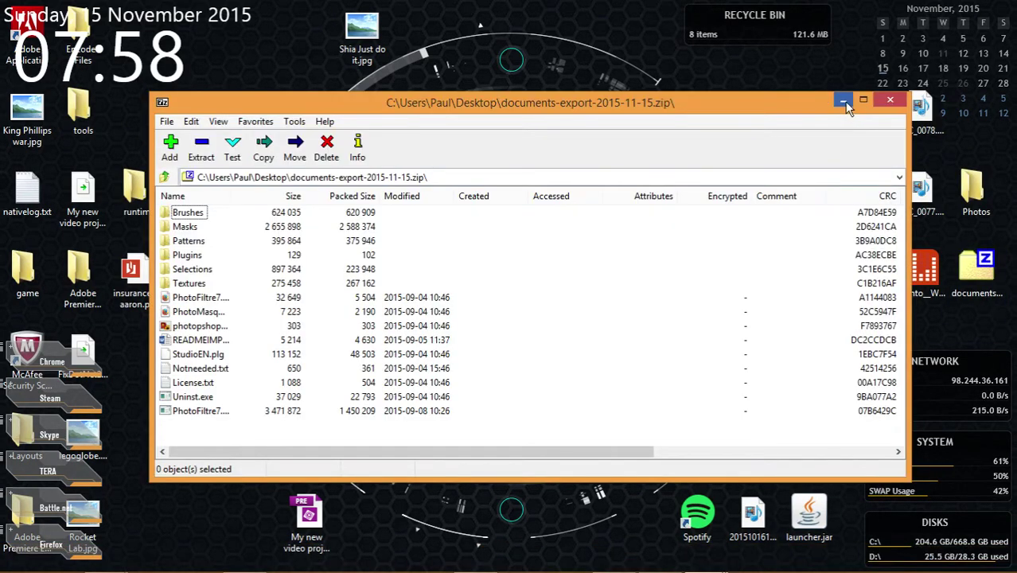
pyautogui.moveTo(199, 433); pyautogui.dragTo(179, 209)
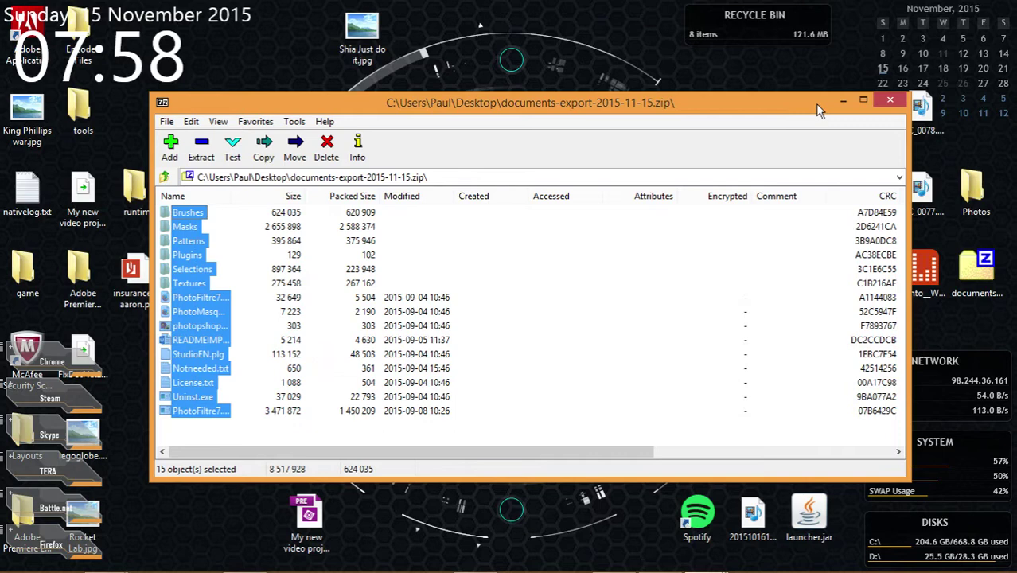
pyautogui.click(849, 102)
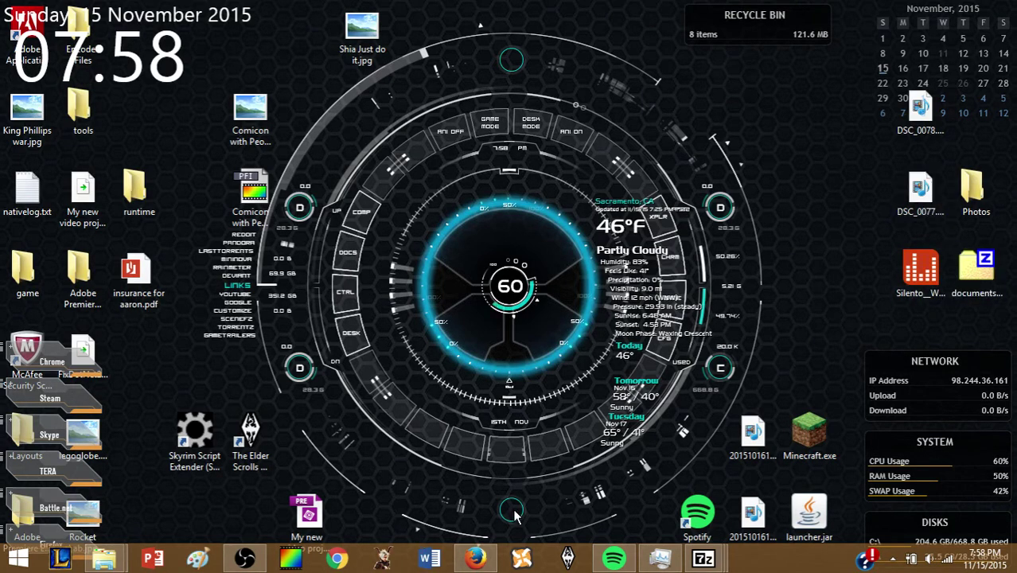
pyautogui.doubleClick(981, 295)
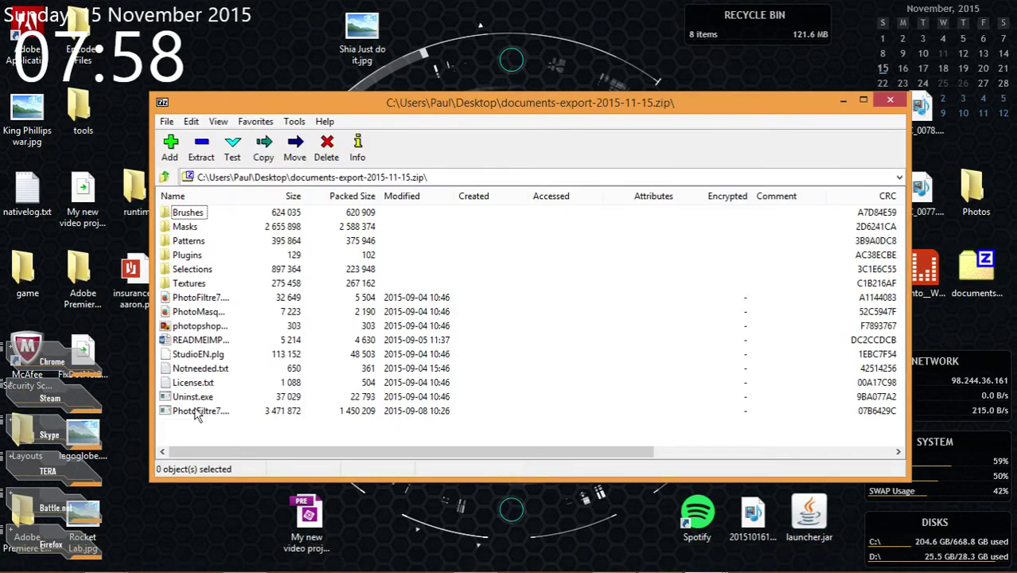
pyautogui.click(199, 411)
pyautogui.click(843, 101)
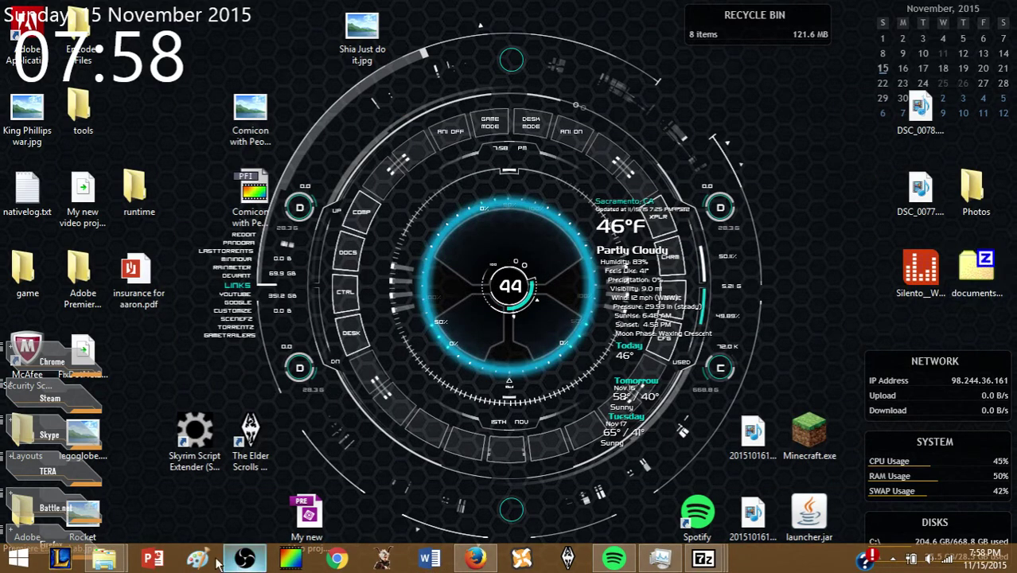
pyautogui.click(264, 561)
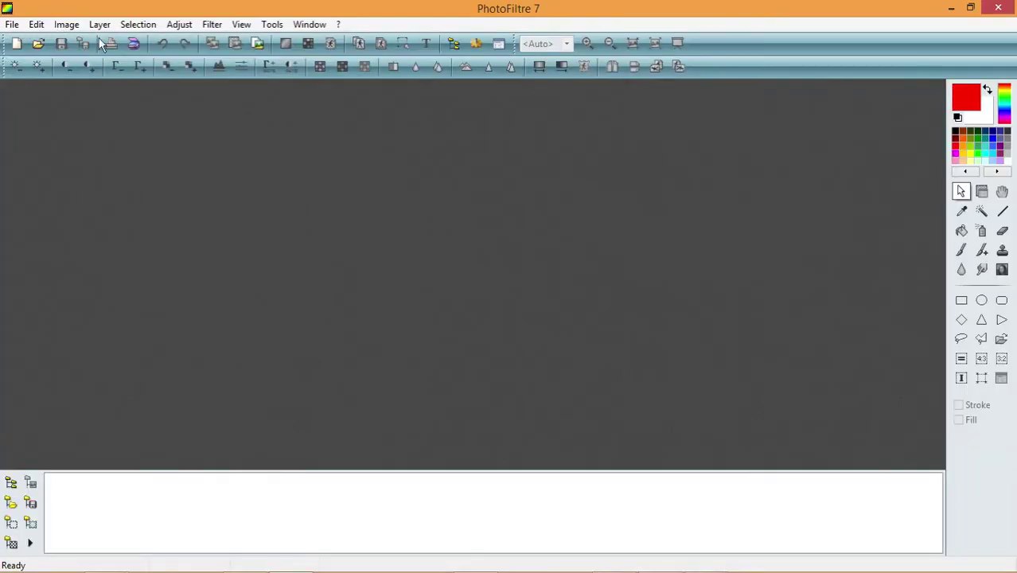
# - Find the green-screen photo of the crouching man in the Google Images results
pyautogui.click(471, 559)
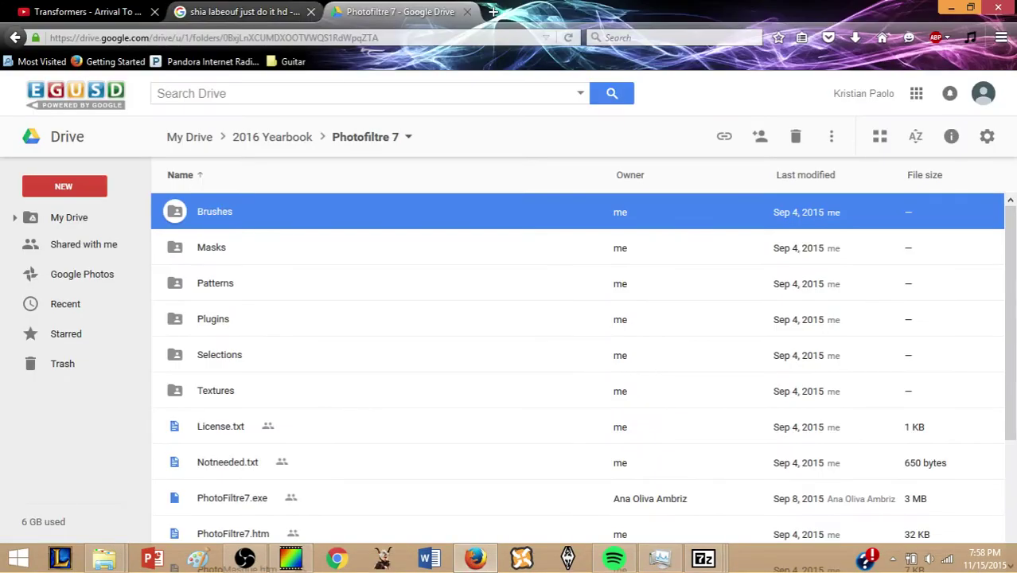
pyautogui.click(239, 11)
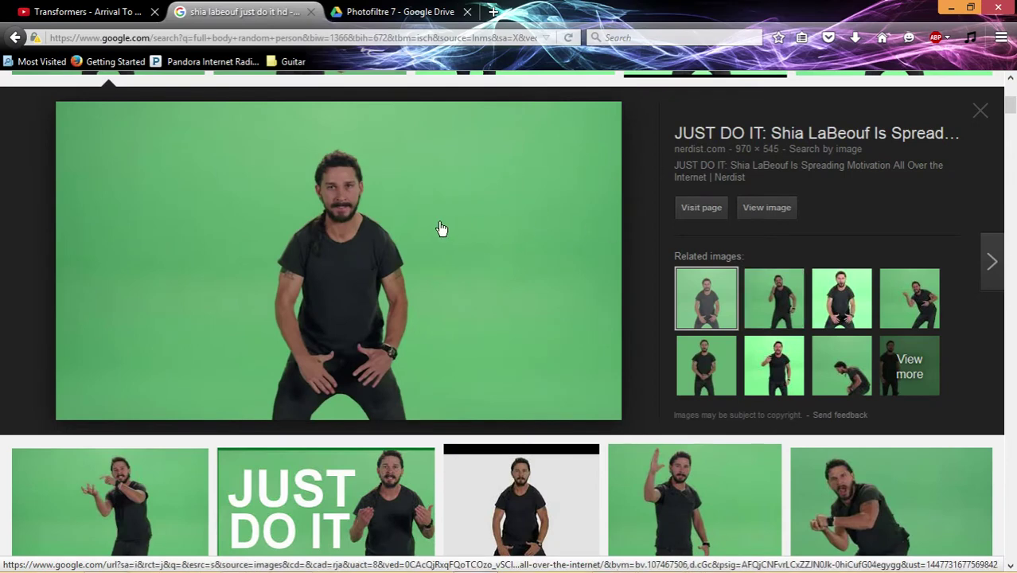
pyautogui.scroll(5, 452, 428)
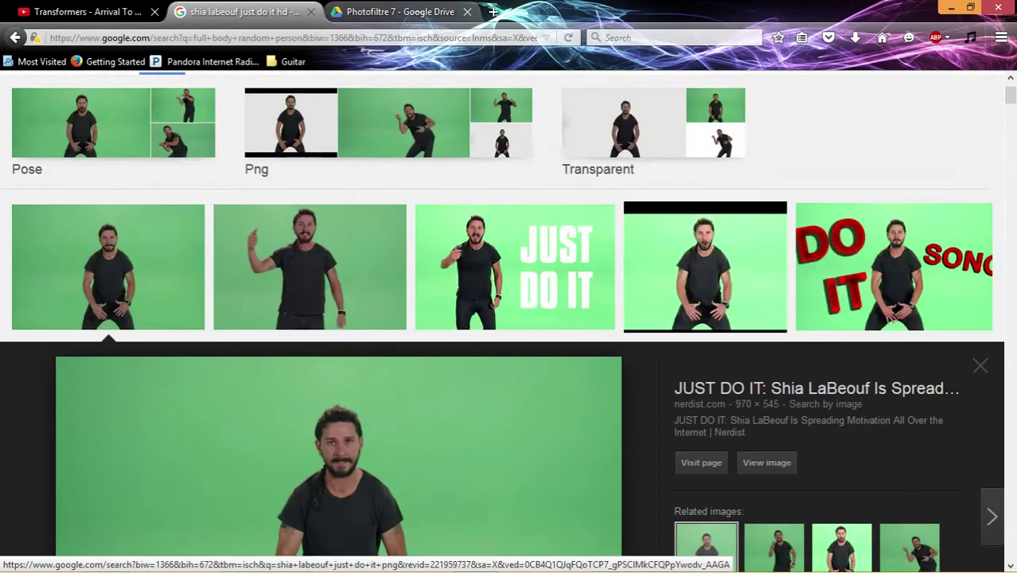
pyautogui.click(398, 11)
pyautogui.click(238, 11)
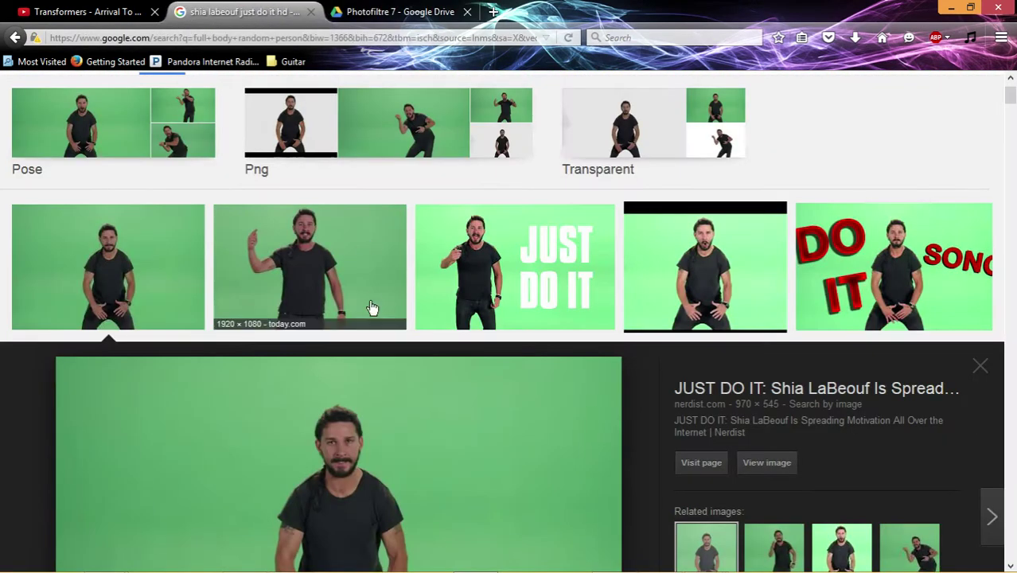
pyautogui.scroll(-3, 354, 446)
pyautogui.scroll(-1, 354, 446)
pyautogui.rightClick(371, 371)
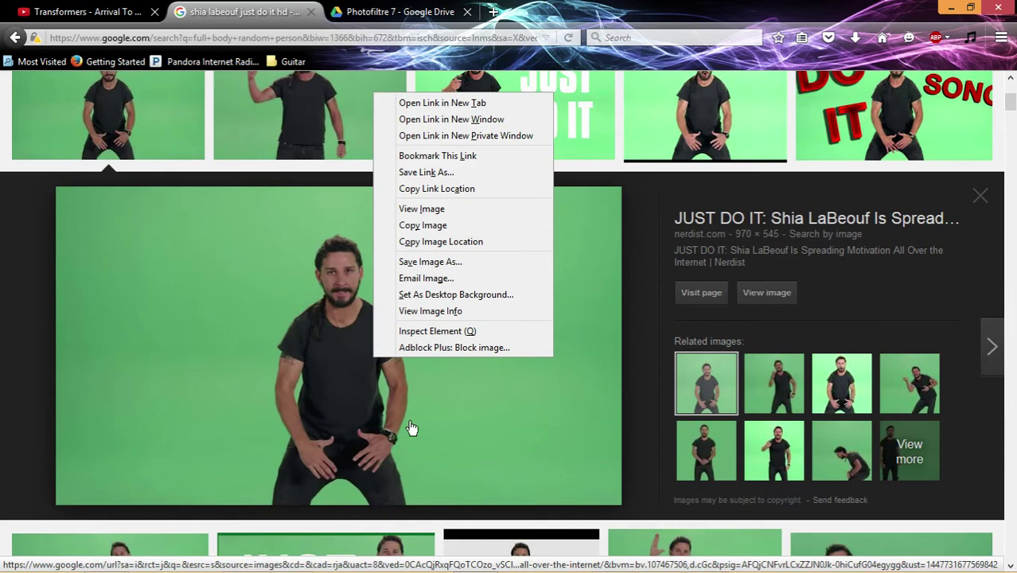
pyautogui.press('Escape')
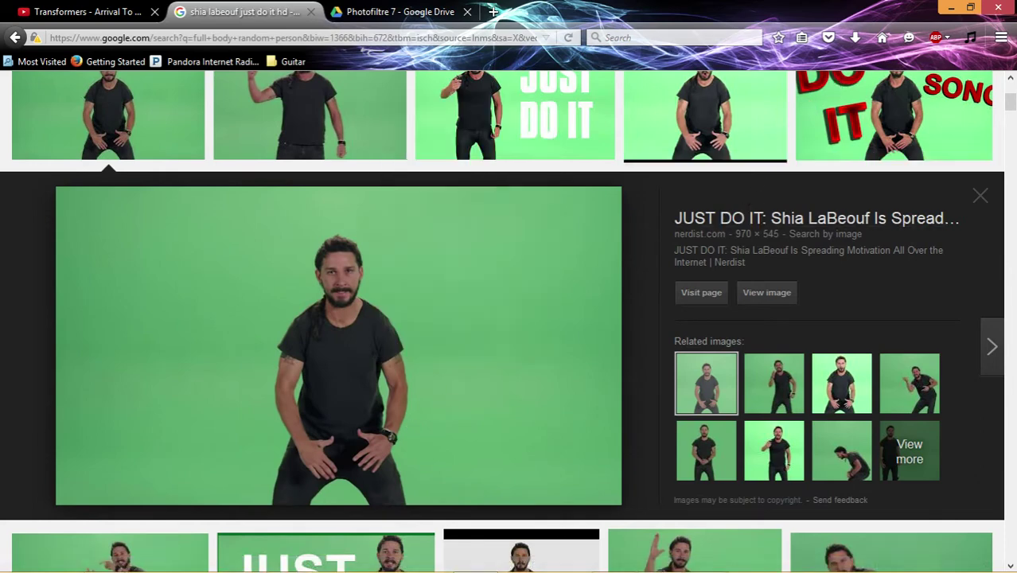
# - Bring up the Downloads folder, then show the Windows desktop with Win+D
pyautogui.moveTo(167, 565)
pyautogui.moveTo(104, 559)
pyautogui.click(98, 478)
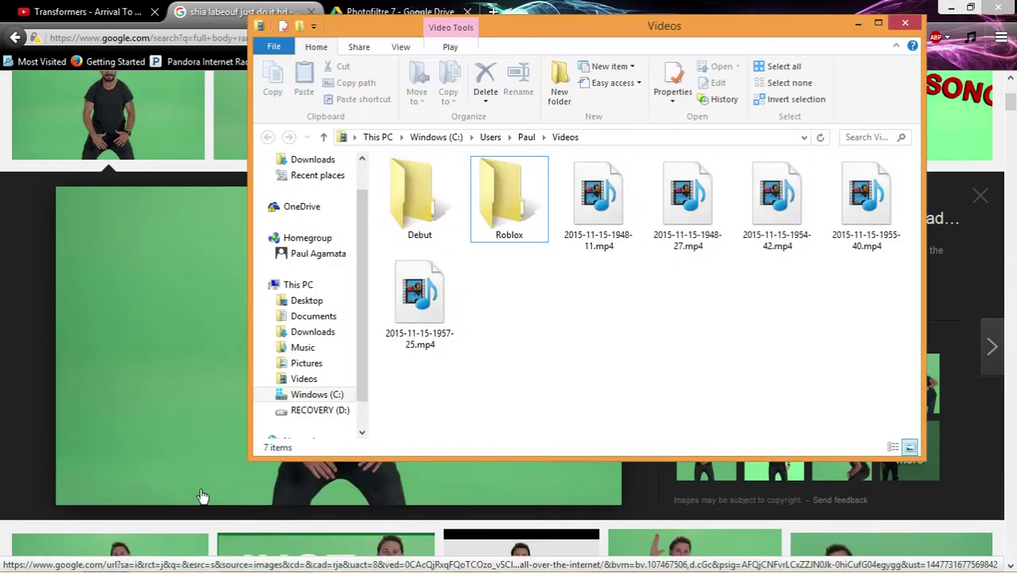
pyautogui.click(240, 484)
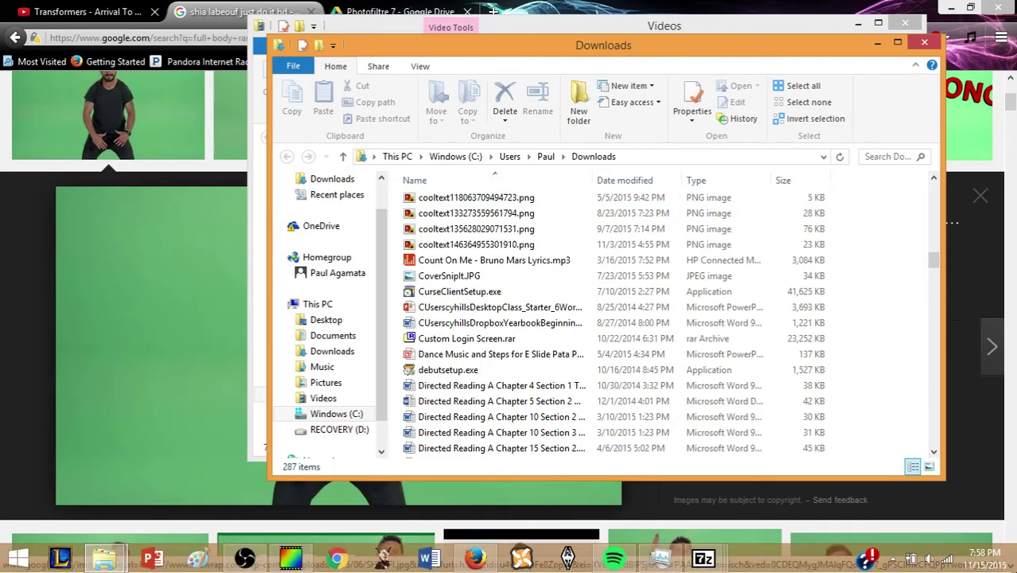
pyautogui.press('super+d')
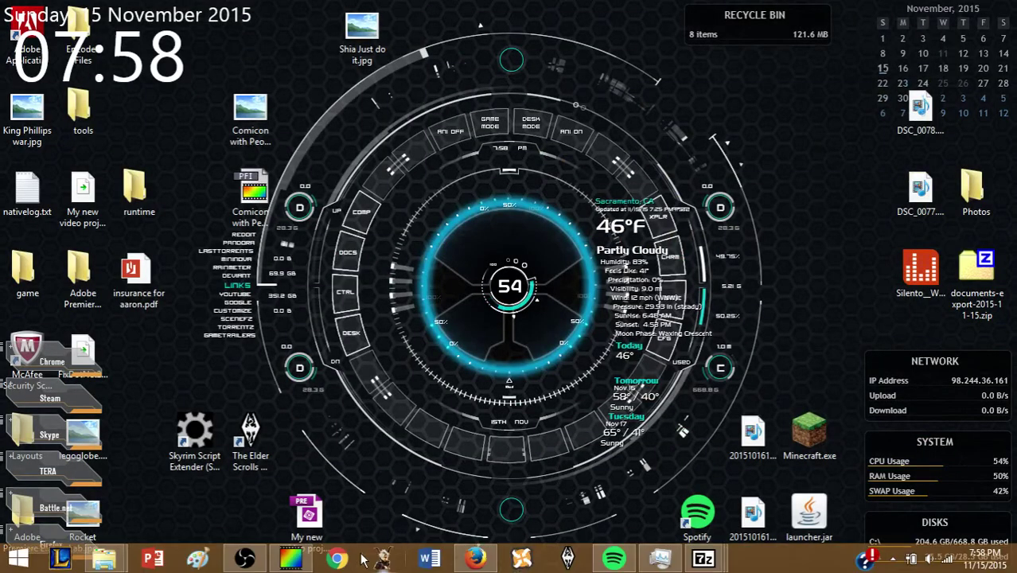
# - Drag Shia Just do it.jpg from the desktop into PhotoFiltre 7 and zoom in to 200%
pyautogui.click(291, 560)
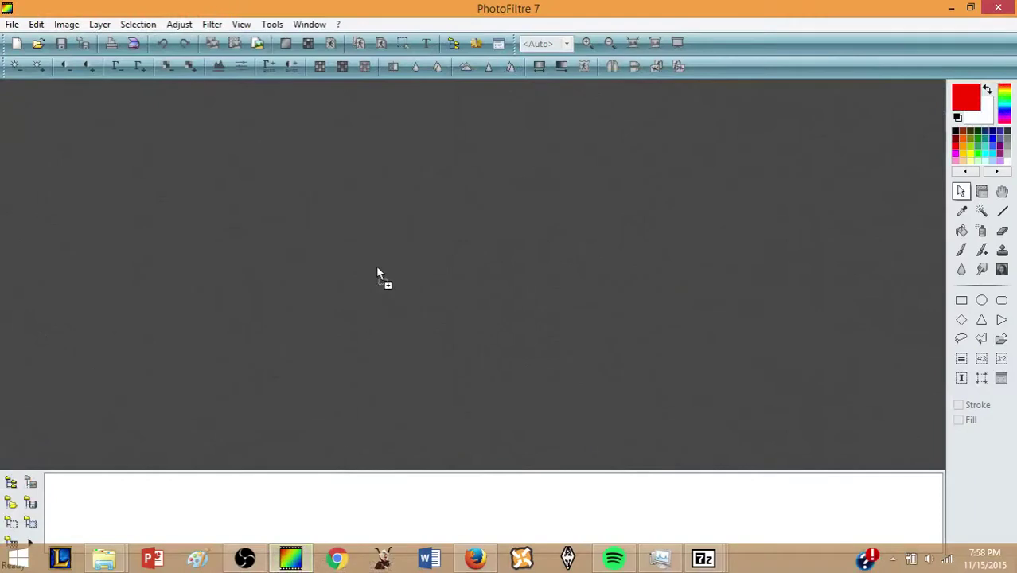
pyautogui.moveTo(378, 273); pyautogui.dragTo(222, 409)
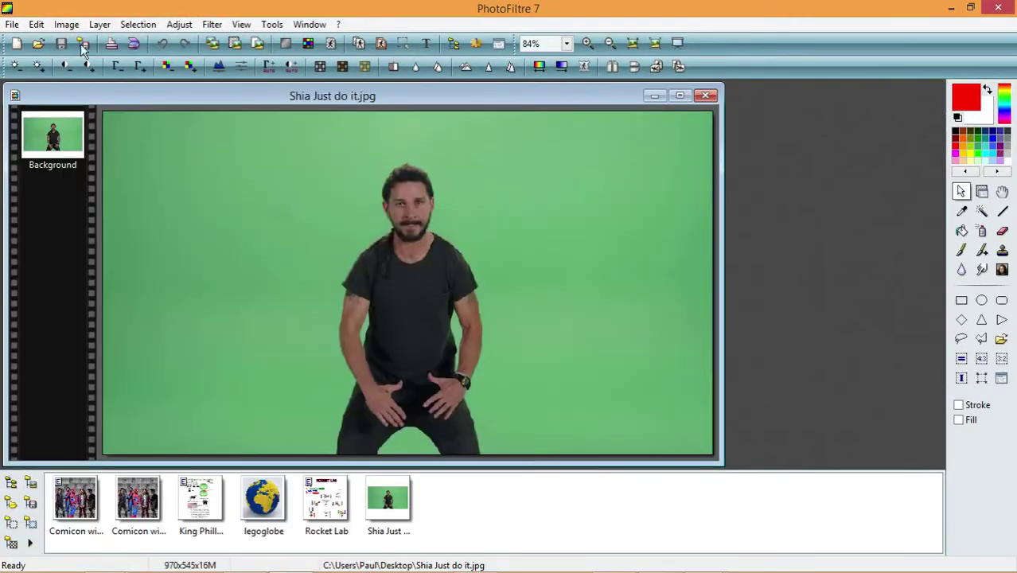
pyautogui.click(12, 24)
pyautogui.click(32, 54)
pyautogui.click(782, 93)
pyautogui.scroll(-1, 388, 296)
pyautogui.scroll(1, 392, 296)
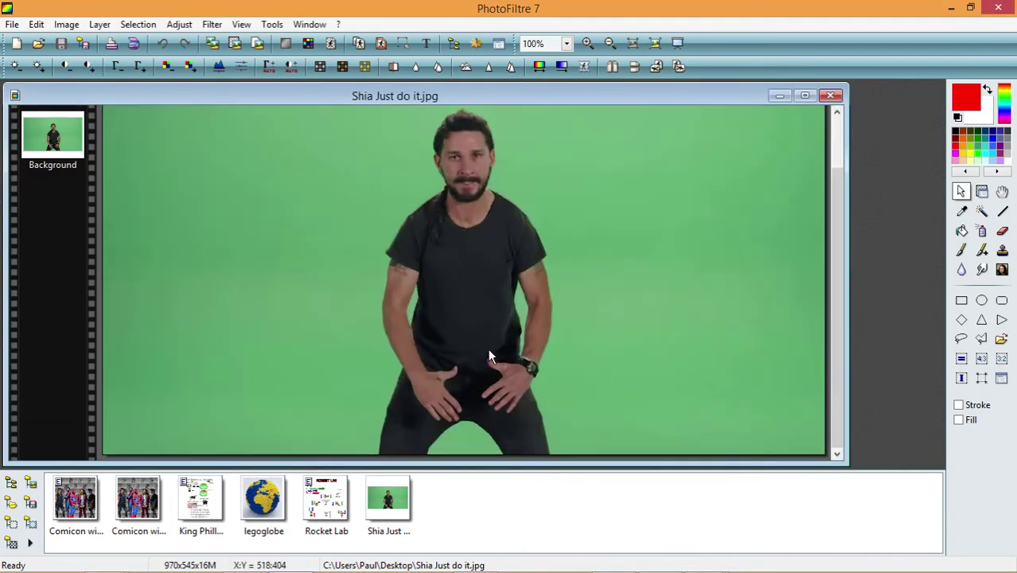
pyautogui.scroll(3, 489, 351)
pyautogui.scroll(-3, 489, 355)
pyautogui.scroll(2, 706, 358)
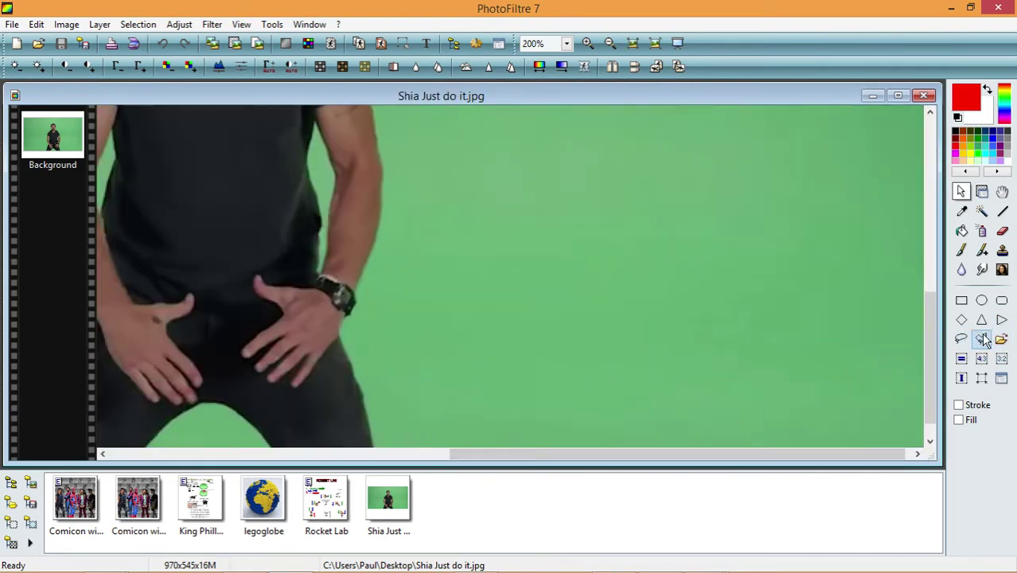
# - With the Lasso, trace the selection along the image bottom and up the right leg
pyautogui.click(959, 193)
pyautogui.moveTo(618, 464); pyautogui.dragTo(422, 460)
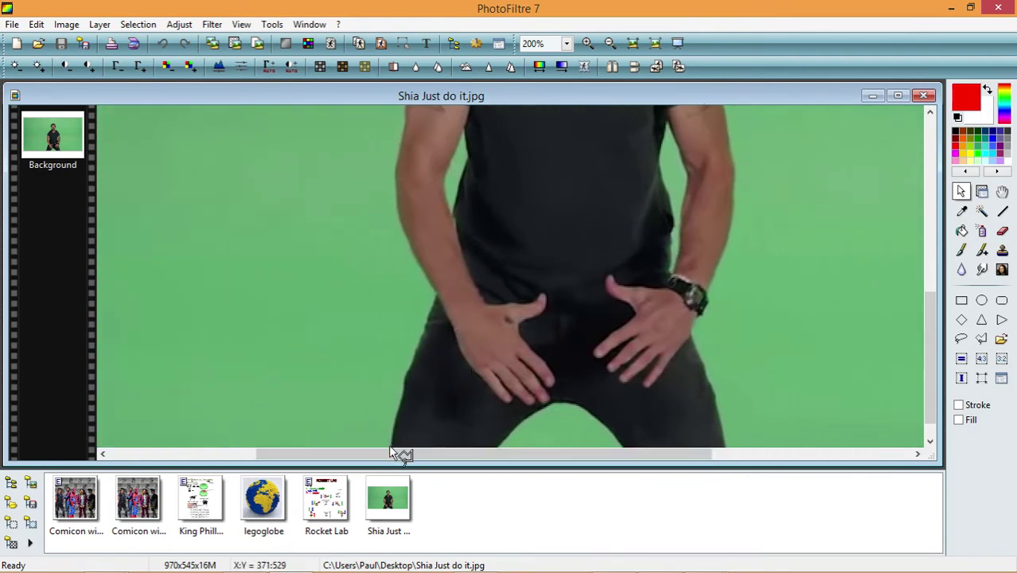
pyautogui.moveTo(929, 319); pyautogui.dragTo(931, 329)
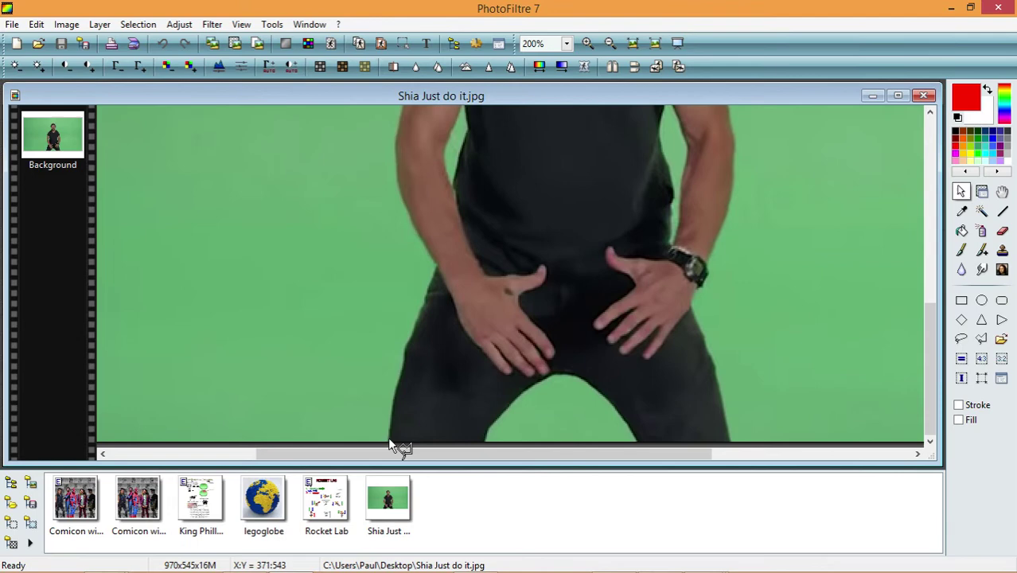
pyautogui.moveTo(387, 437)
pyautogui.mouseDown()
pyautogui.moveTo(486, 436)
pyautogui.moveTo(519, 394)
pyautogui.moveTo(559, 371)
pyautogui.moveTo(604, 391)
pyautogui.moveTo(633, 435)
pyautogui.moveTo(737, 446)
pyautogui.moveTo(721, 398)
pyautogui.mouseUp()
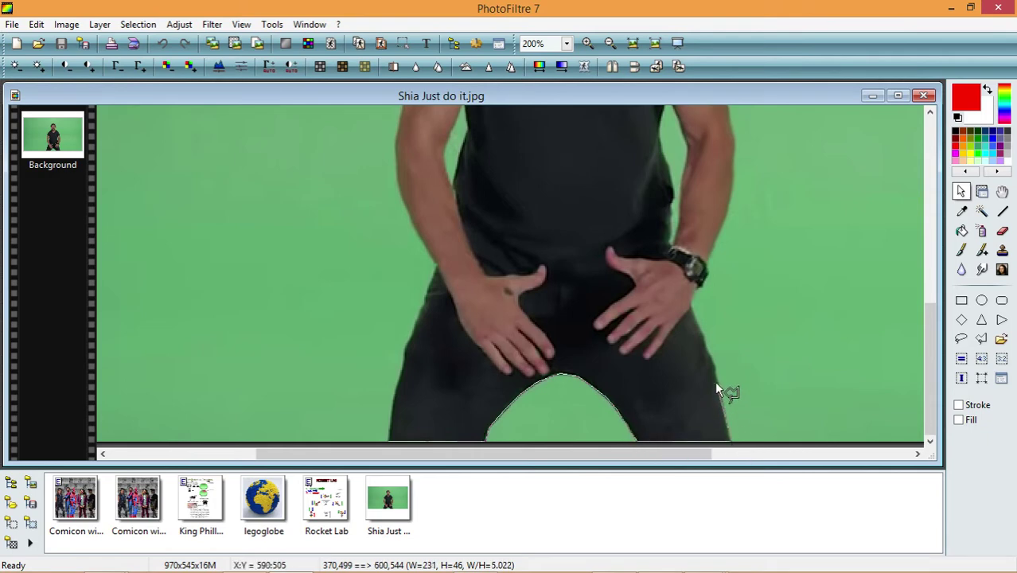
pyautogui.moveTo(707, 348)
pyautogui.mouseDown()
pyautogui.moveTo(692, 309)
pyautogui.moveTo(697, 294)
pyautogui.mouseUp()
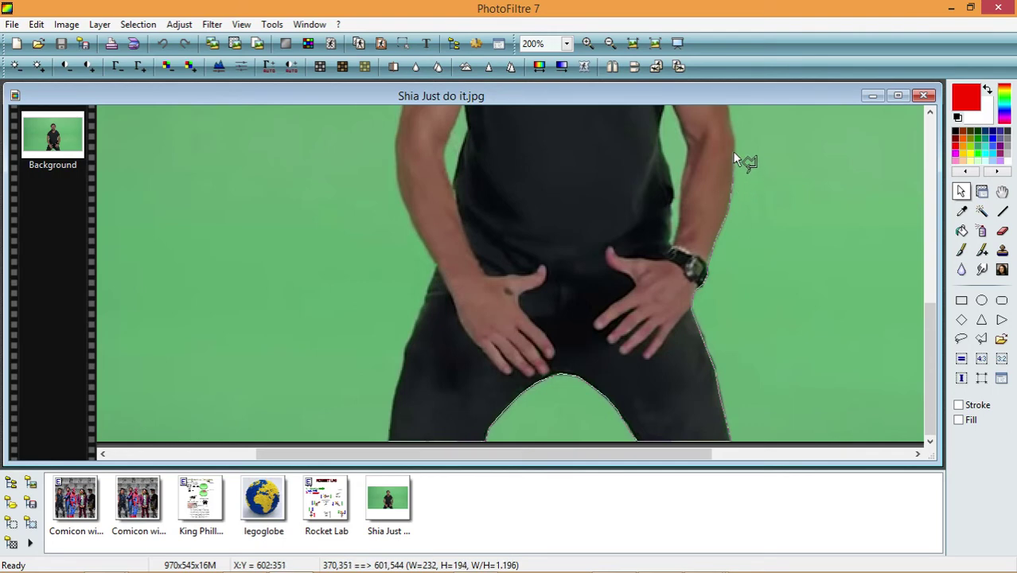
pyautogui.moveTo(733, 146)
pyautogui.mouseDown()
pyautogui.moveTo(924, 292)
pyautogui.moveTo(932, 322)
pyautogui.moveTo(934, 293)
pyautogui.moveTo(806, 276)
pyautogui.mouseUp()
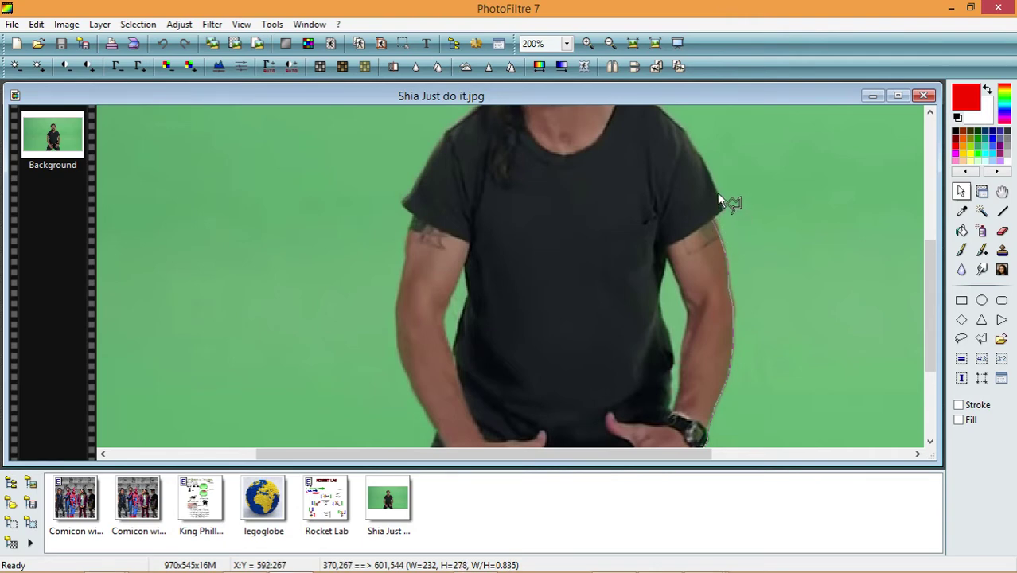
pyautogui.moveTo(718, 199)
pyautogui.mouseDown()
pyautogui.moveTo(935, 270)
pyautogui.moveTo(880, 251)
pyautogui.moveTo(704, 302)
pyautogui.mouseUp()
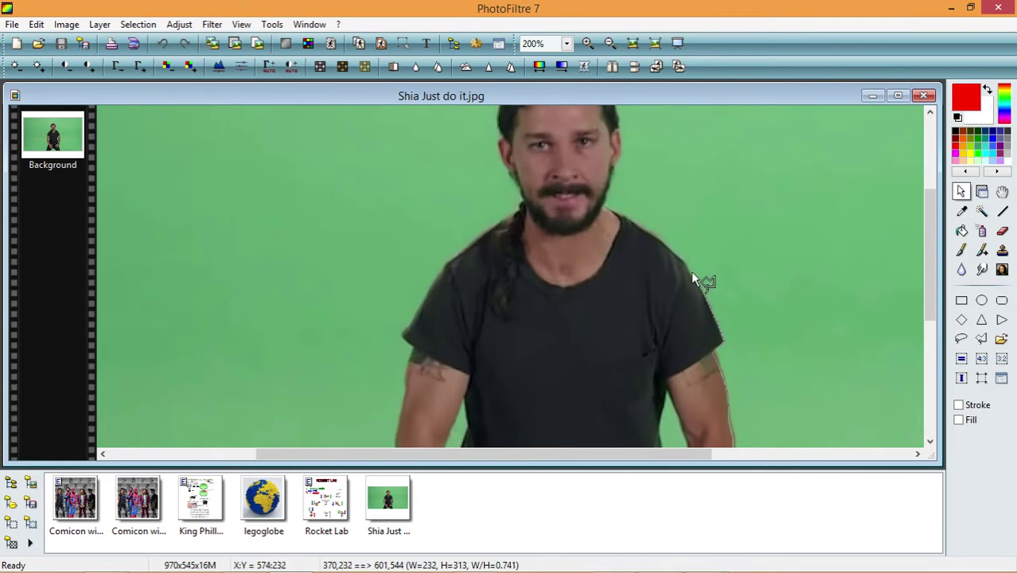
# - Continue the outline up the shoulder, over the head, to the shirt's lower-left edge
pyautogui.moveTo(683, 258); pyautogui.dragTo(665, 242)
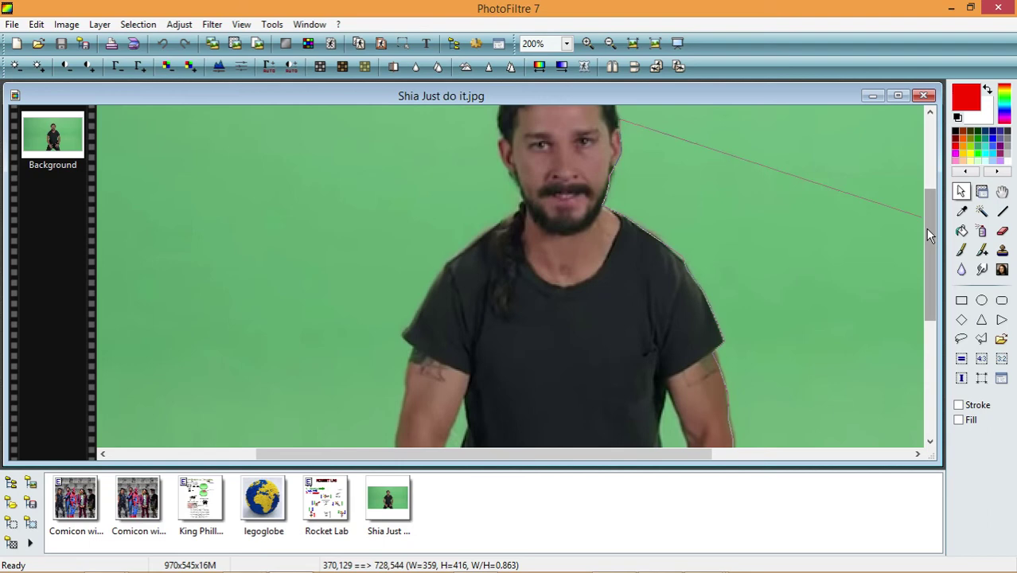
pyautogui.moveTo(926, 228); pyautogui.dragTo(927, 189)
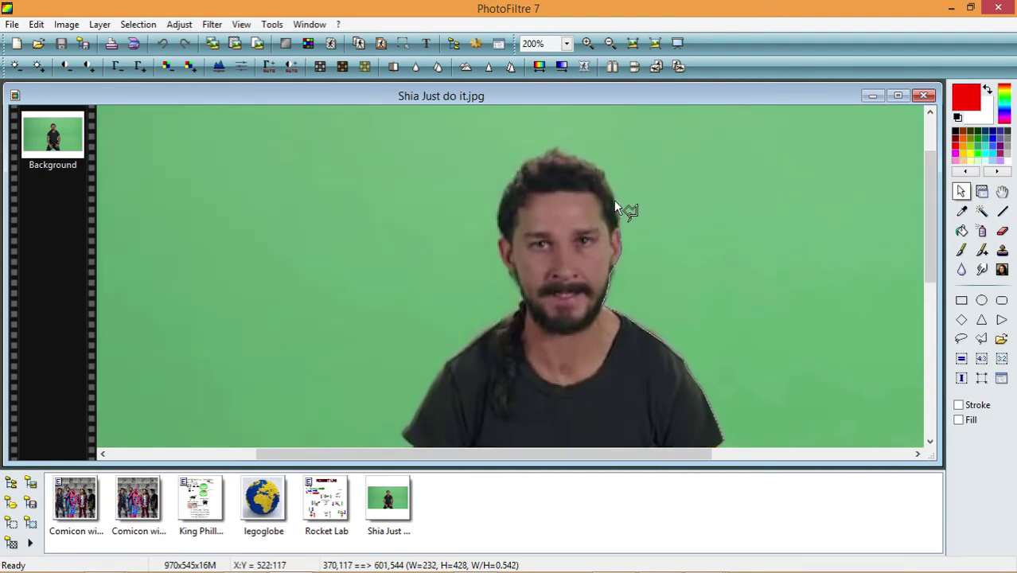
pyautogui.moveTo(606, 178); pyautogui.dragTo(584, 167)
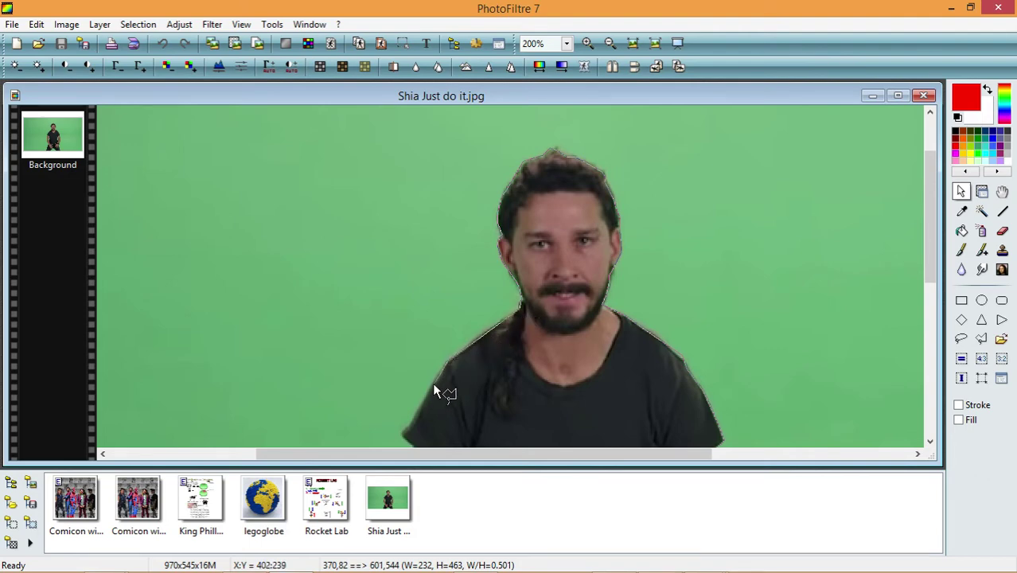
pyautogui.click(405, 436)
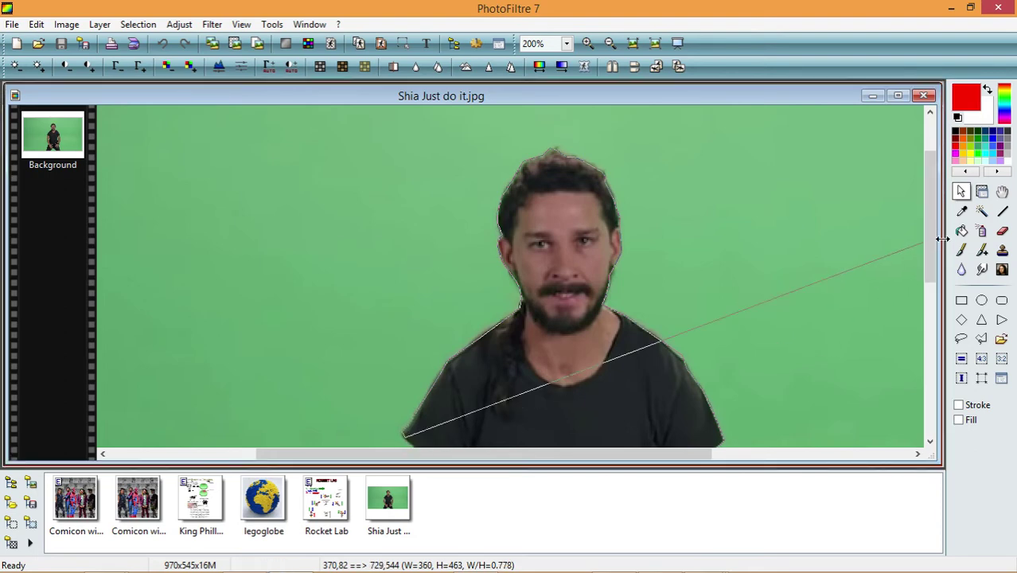
pyautogui.scroll(-3, 932, 265)
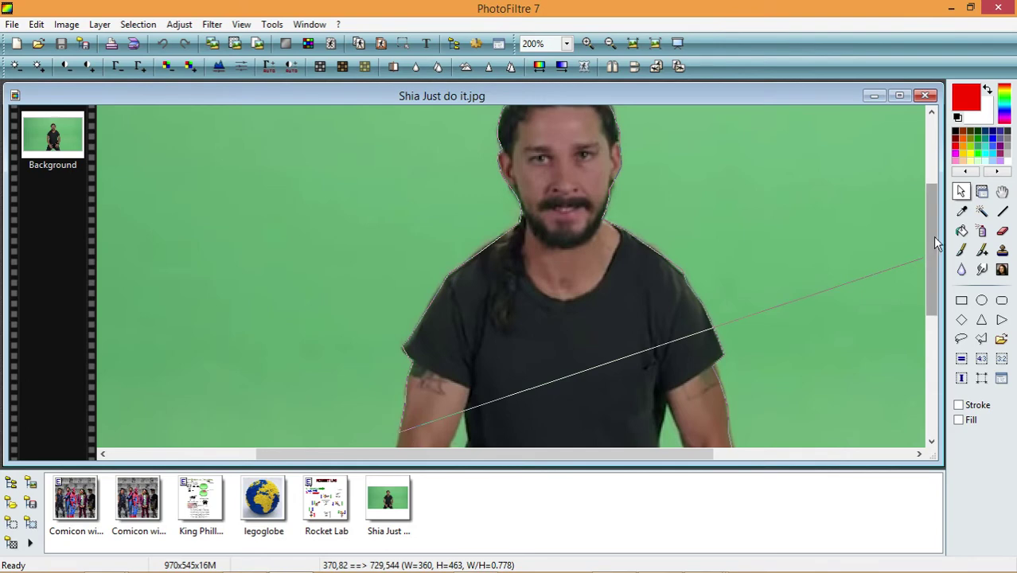
pyautogui.moveTo(934, 238); pyautogui.dragTo(933, 267)
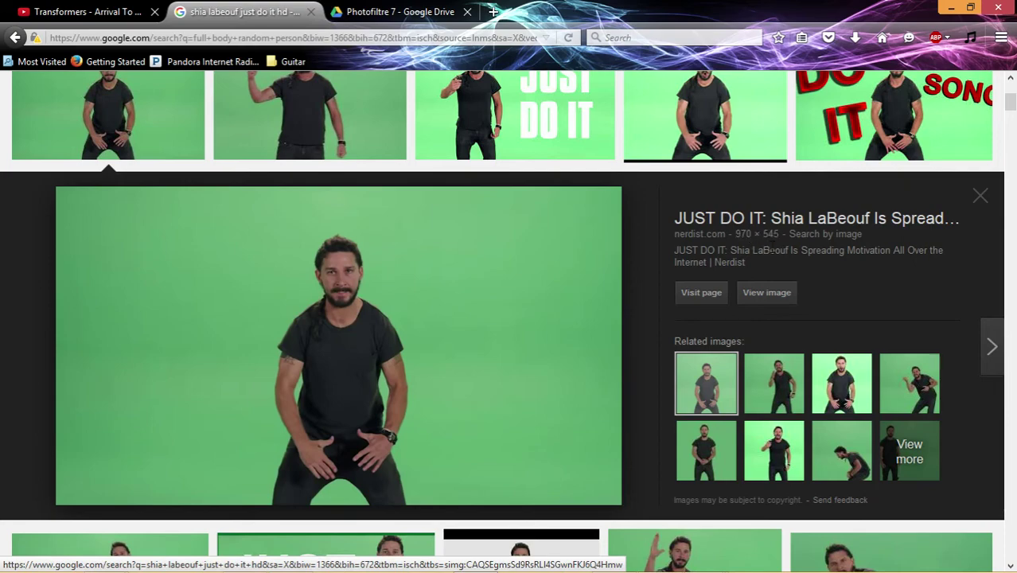
pyautogui.hotkey('alt', 'Tab')
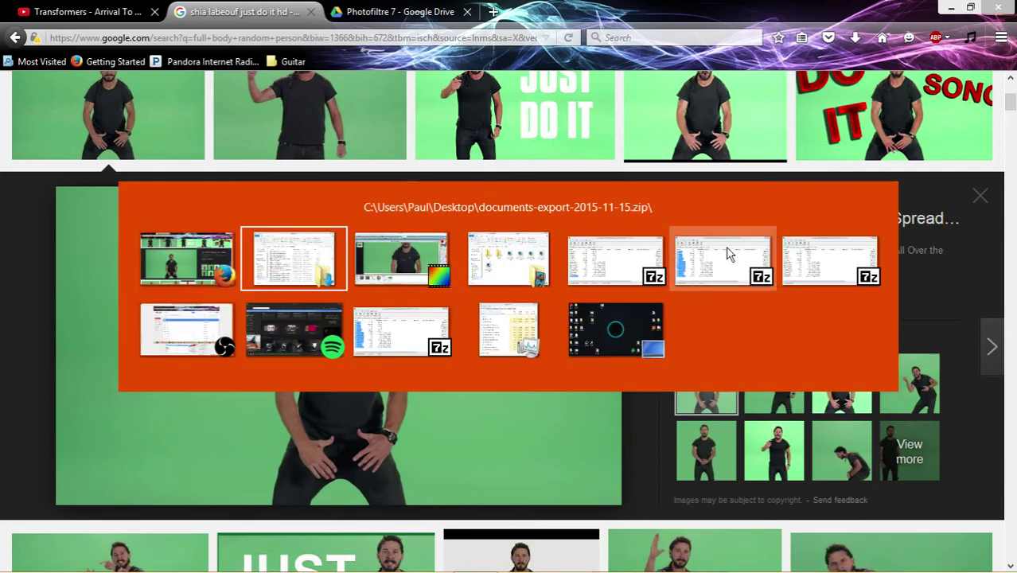
pyautogui.click(452, 253)
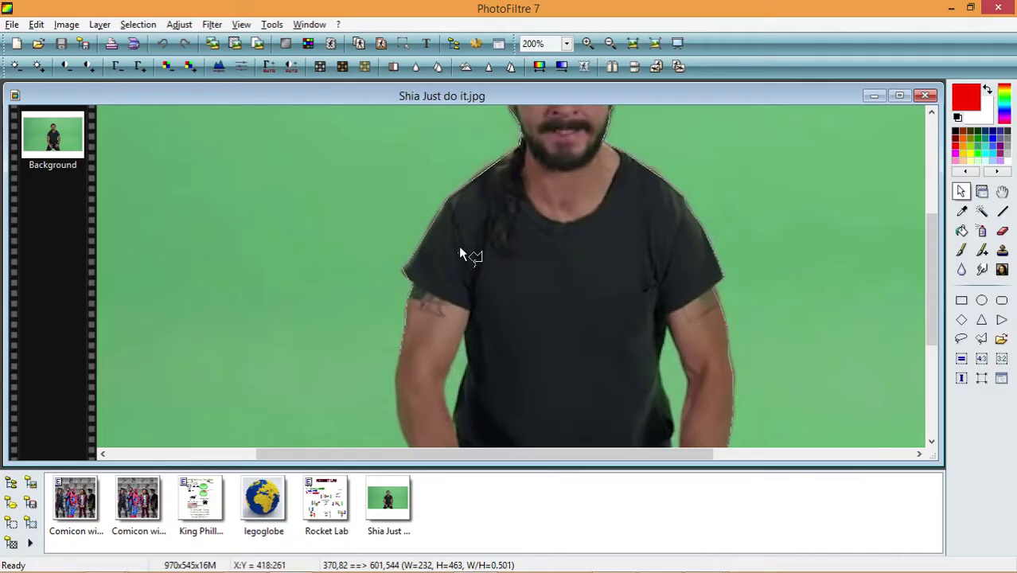
# - Add points at the left arm and hip edges, then close the outline into a selection
pyautogui.click(395, 411)
pyautogui.moveTo(929, 274); pyautogui.dragTo(932, 328)
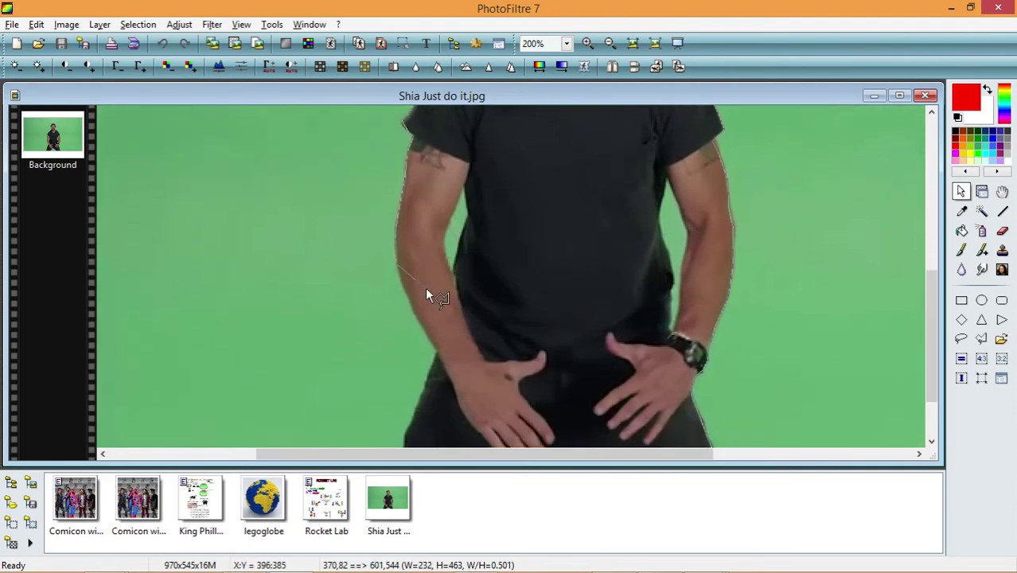
pyautogui.click(436, 351)
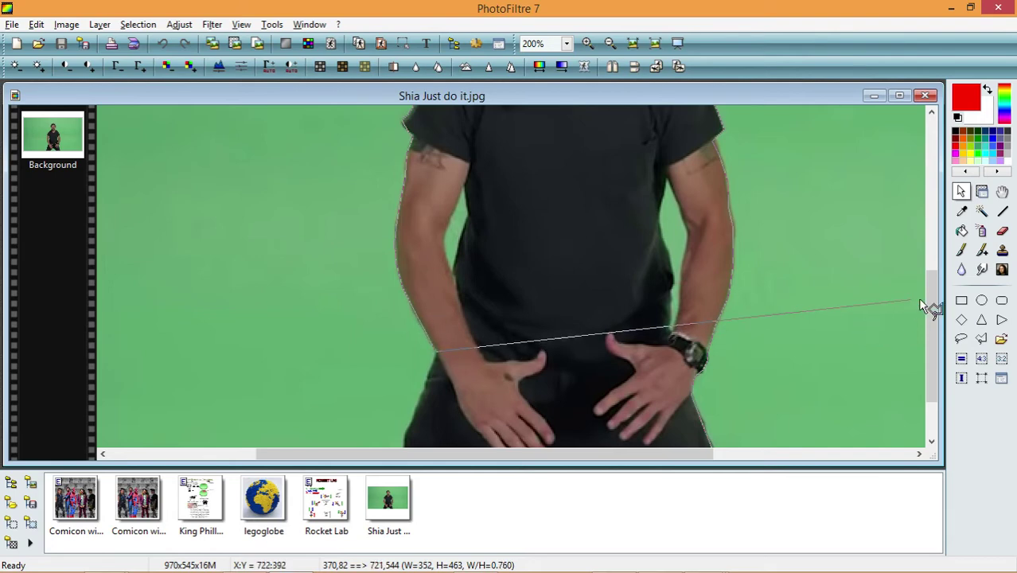
pyautogui.moveTo(931, 303); pyautogui.dragTo(944, 358)
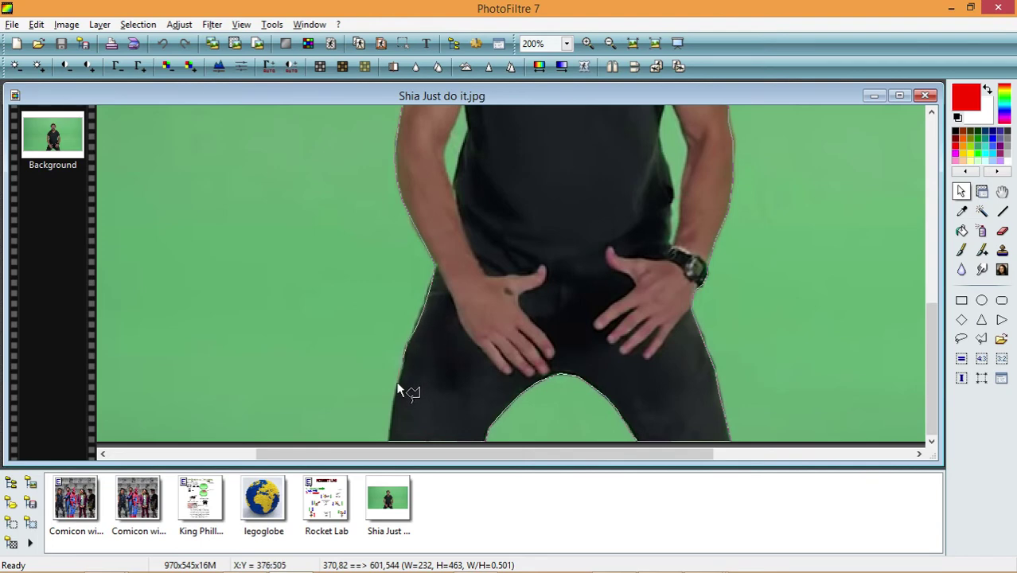
pyautogui.doubleClick(390, 435)
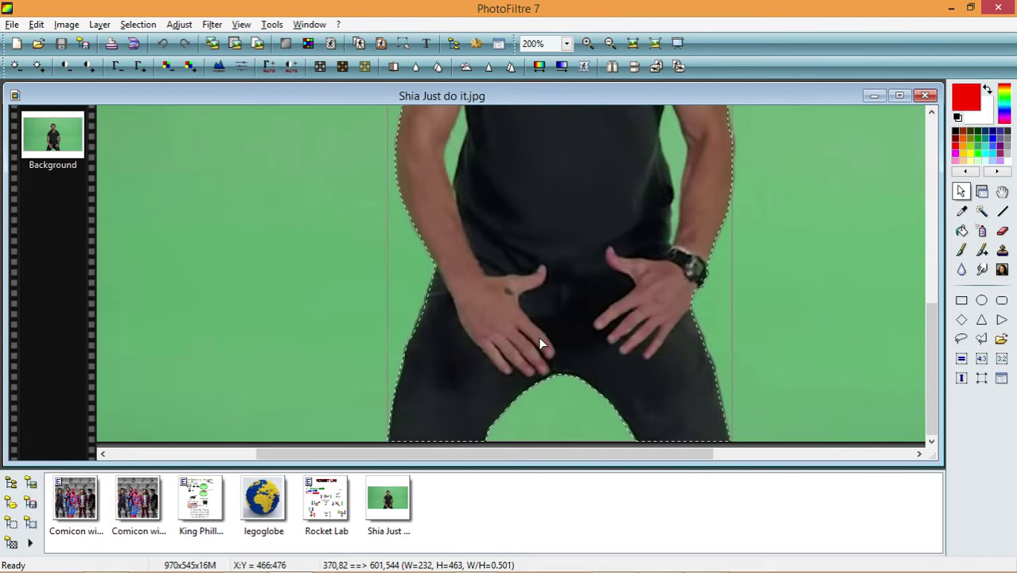
pyautogui.moveTo(934, 338); pyautogui.dragTo(960, 414)
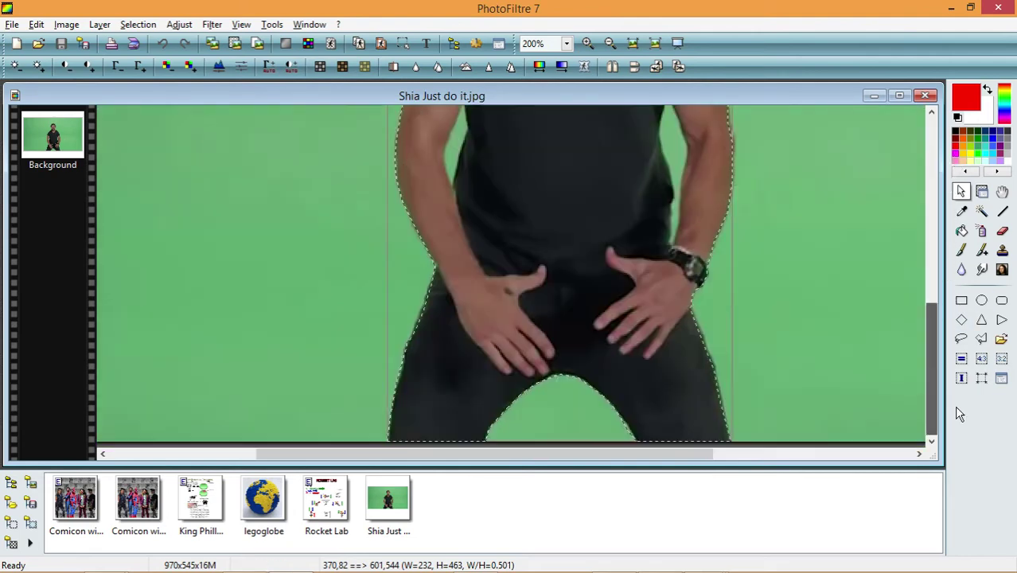
# - Copy the selected man and paste him as a new 232x463 transparent image, Untitled 1
pyautogui.rightClick(585, 215)
pyautogui.click(650, 273)
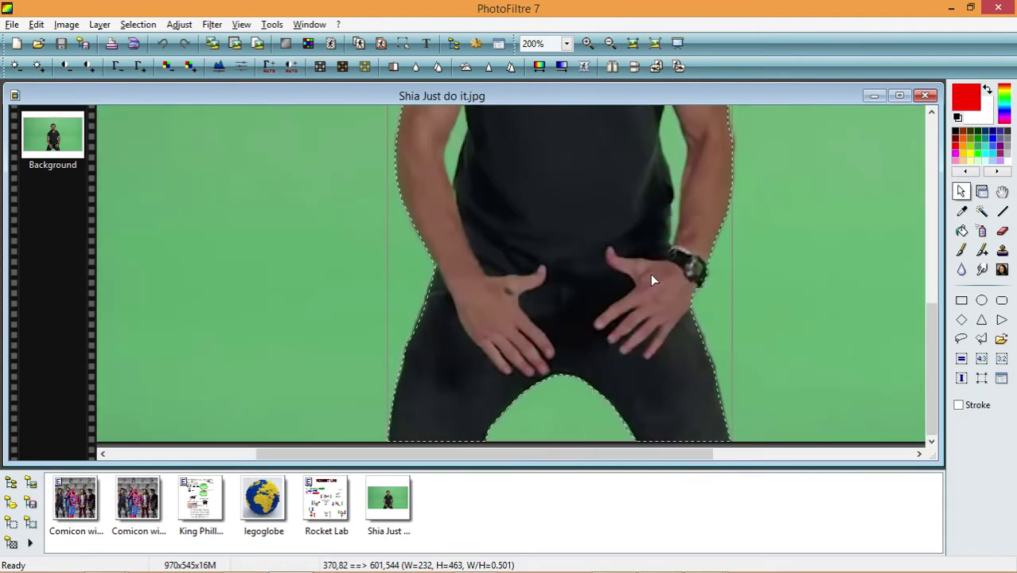
pyautogui.click(874, 95)
pyautogui.rightClick(543, 182)
pyautogui.click(558, 221)
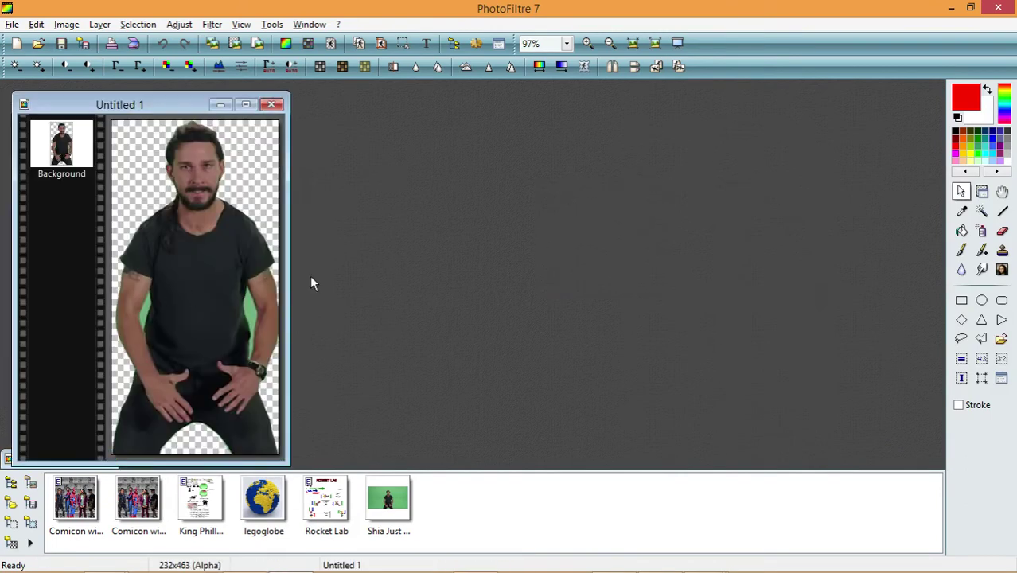
pyautogui.scroll(1, 310, 274)
pyautogui.scroll(1, 235, 281)
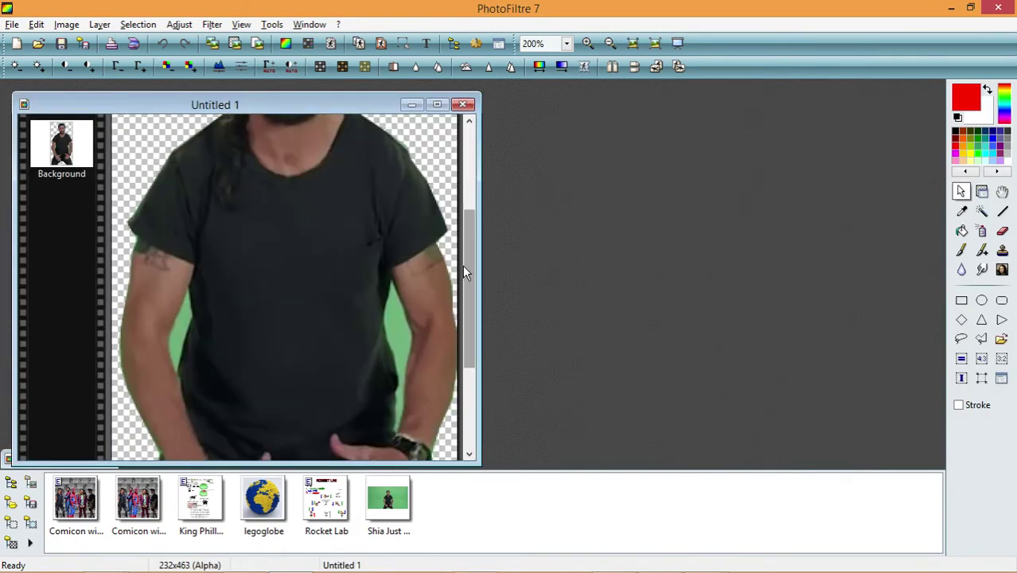
pyautogui.moveTo(466, 273); pyautogui.dragTo(473, 147)
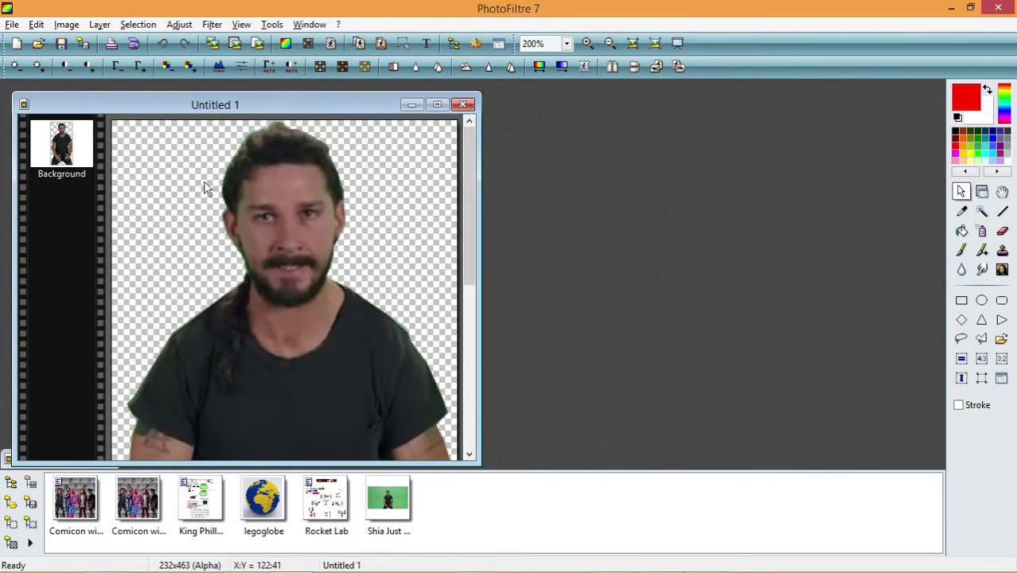
pyautogui.scroll(-2, 330, 284)
pyautogui.scroll(2, 311, 286)
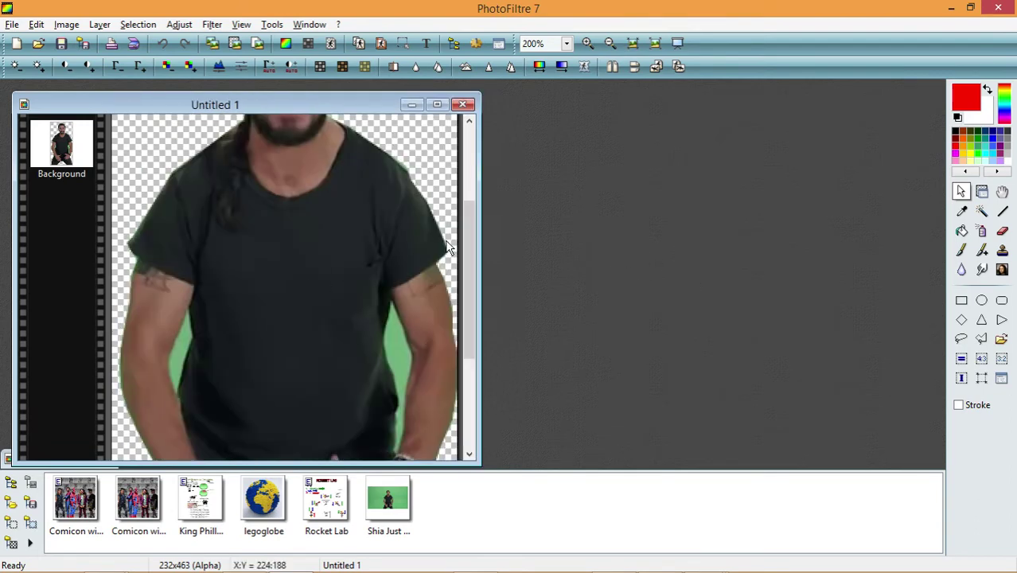
pyautogui.moveTo(468, 263); pyautogui.dragTo(471, 131)
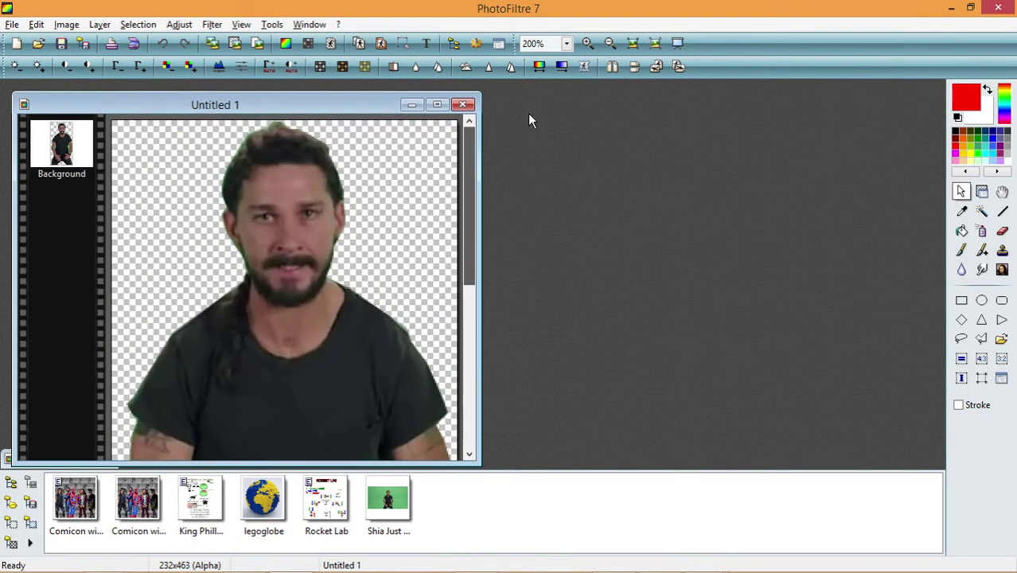
pyautogui.click(415, 105)
# - Invert the selection, clear the green backdrop to white, and hide the selection outline
pyautogui.click(79, 459)
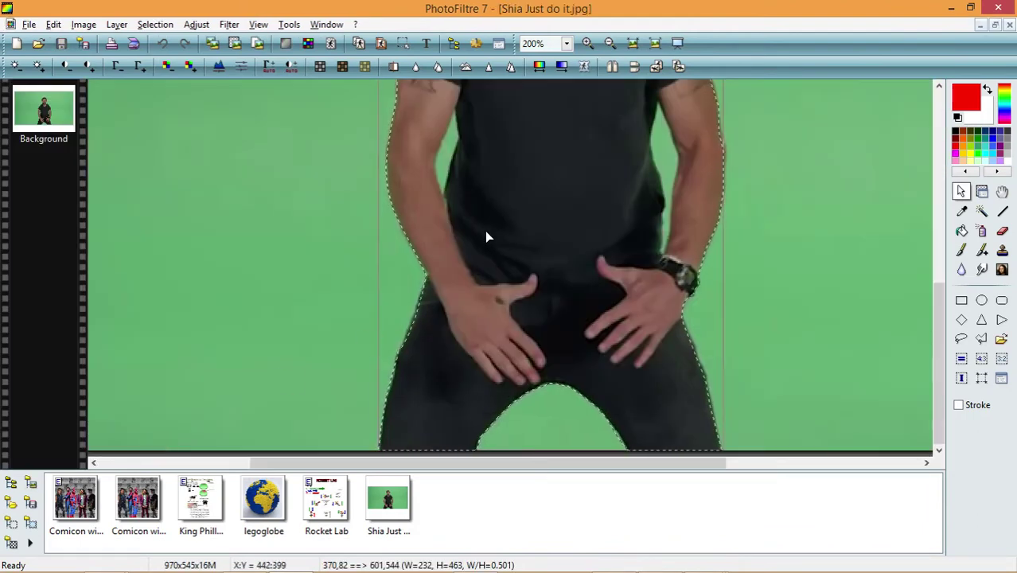
pyautogui.rightClick(519, 201)
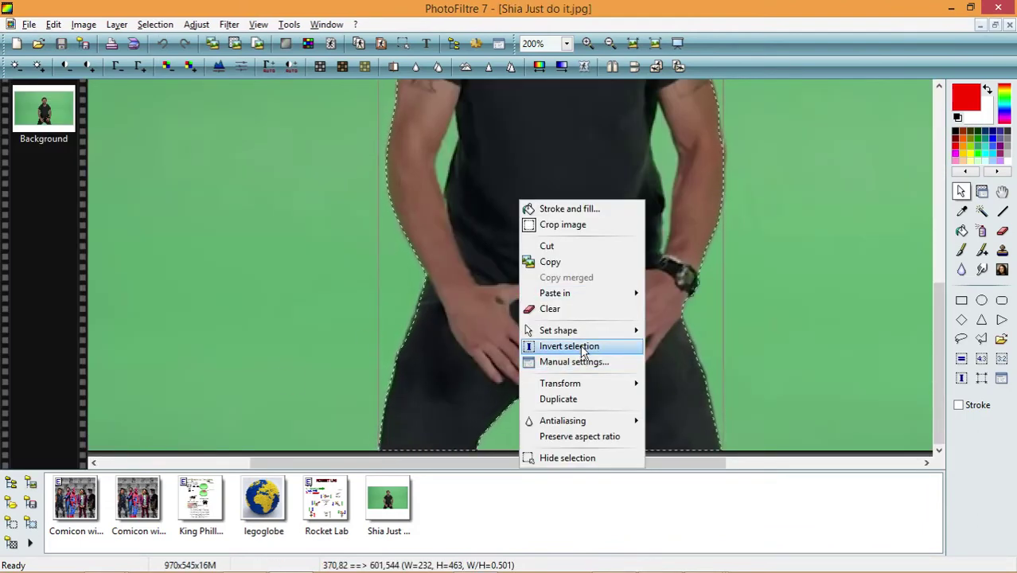
pyautogui.click(575, 347)
pyautogui.rightClick(477, 238)
pyautogui.click(513, 344)
pyautogui.rightClick(515, 296)
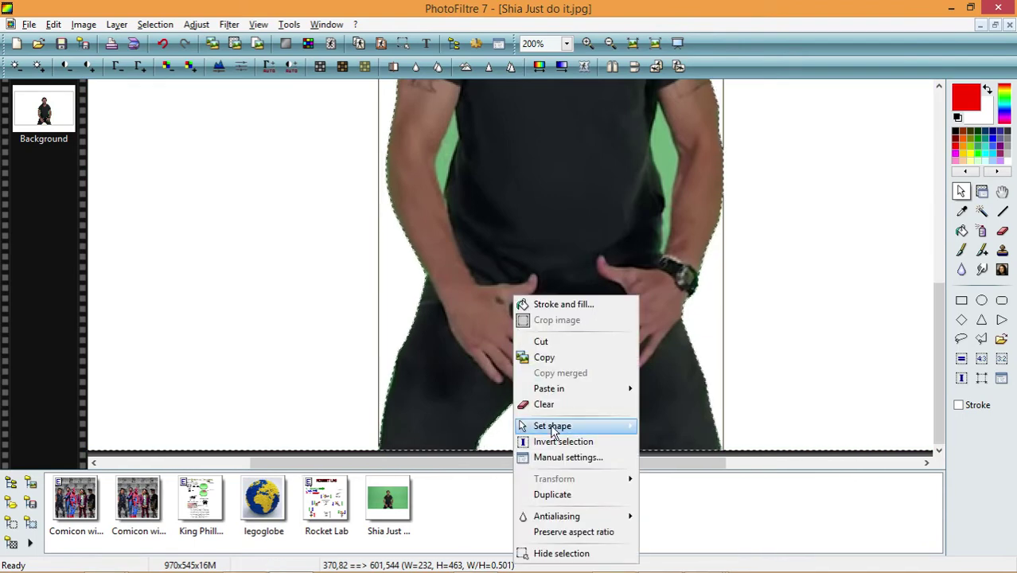
pyautogui.click(584, 554)
# - Minimize the original photo window from its window menu
pyautogui.scroll(-3, 507, 266)
pyautogui.scroll(1, 501, 263)
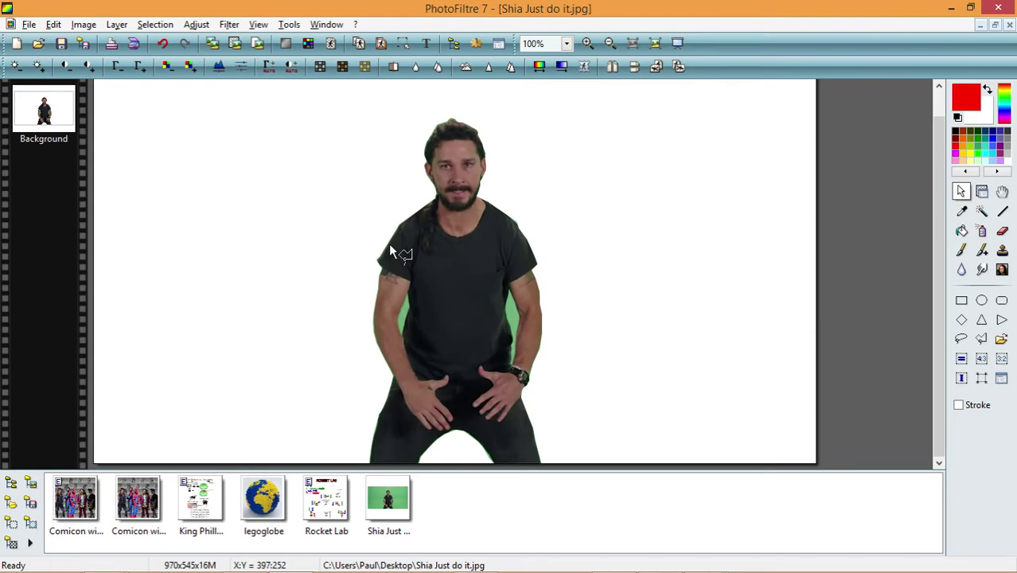
pyautogui.click(29, 25)
pyautogui.click(10, 25)
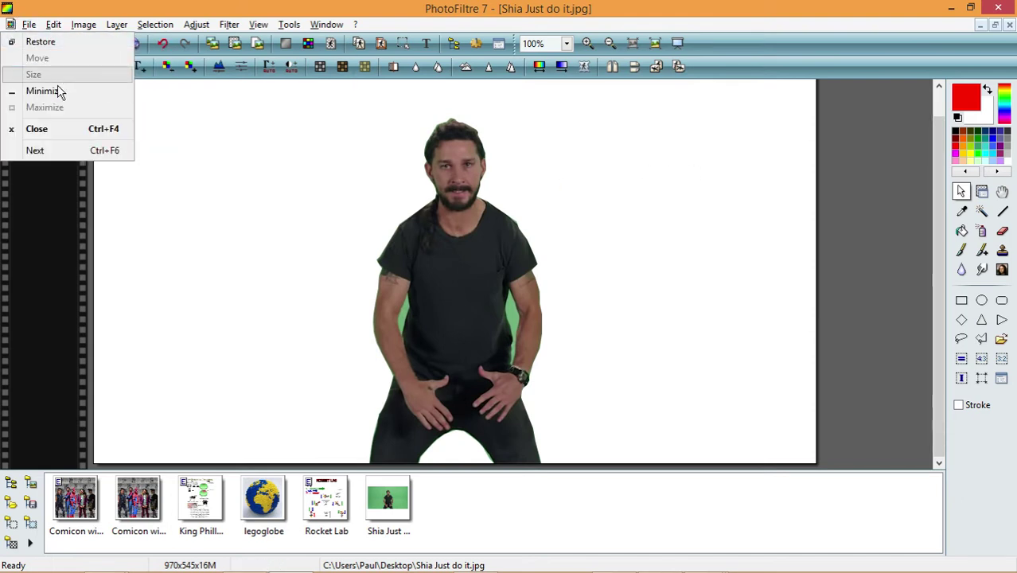
pyautogui.click(58, 90)
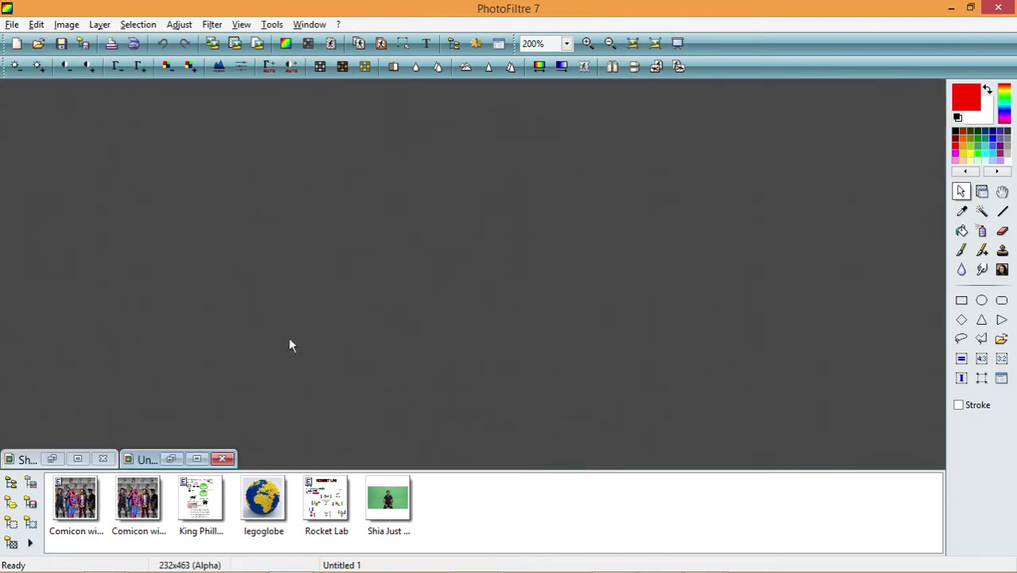
# - Restore the Untitled 1 cut-out to fill the workspace
pyautogui.click(196, 459)
pyautogui.scroll(1, 243, 375)
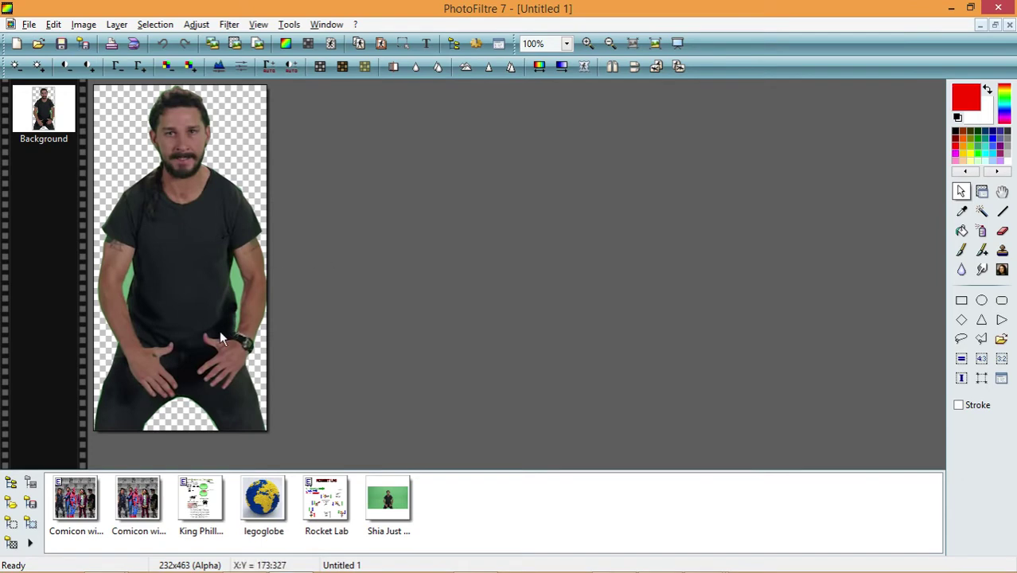
pyautogui.click(28, 25)
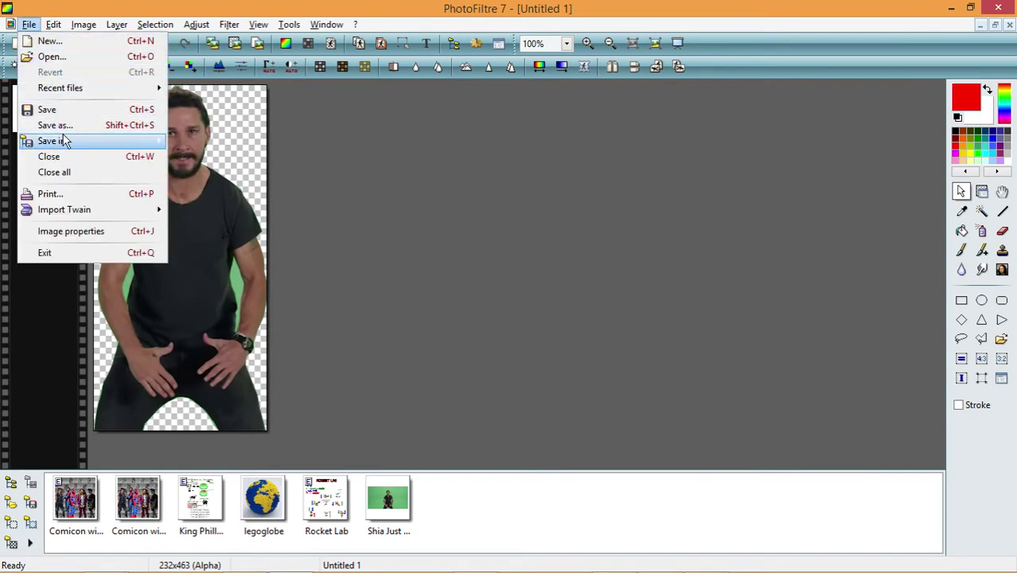
pyautogui.click(308, 162)
pyautogui.scroll(2, 238, 293)
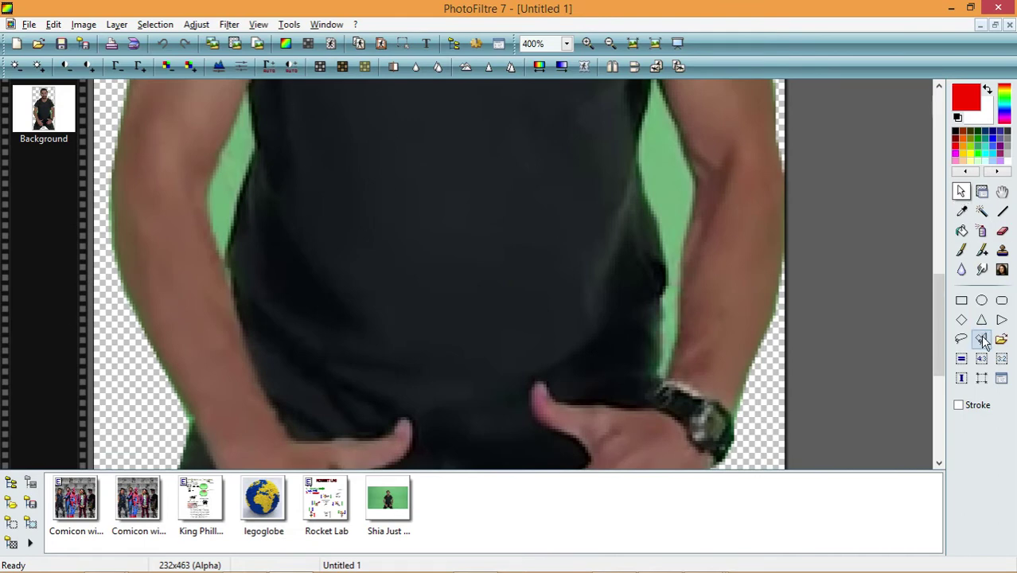
# - Check that Save as offers PNG as the format, then close the dialog without saving
pyautogui.click(28, 25)
pyautogui.click(56, 125)
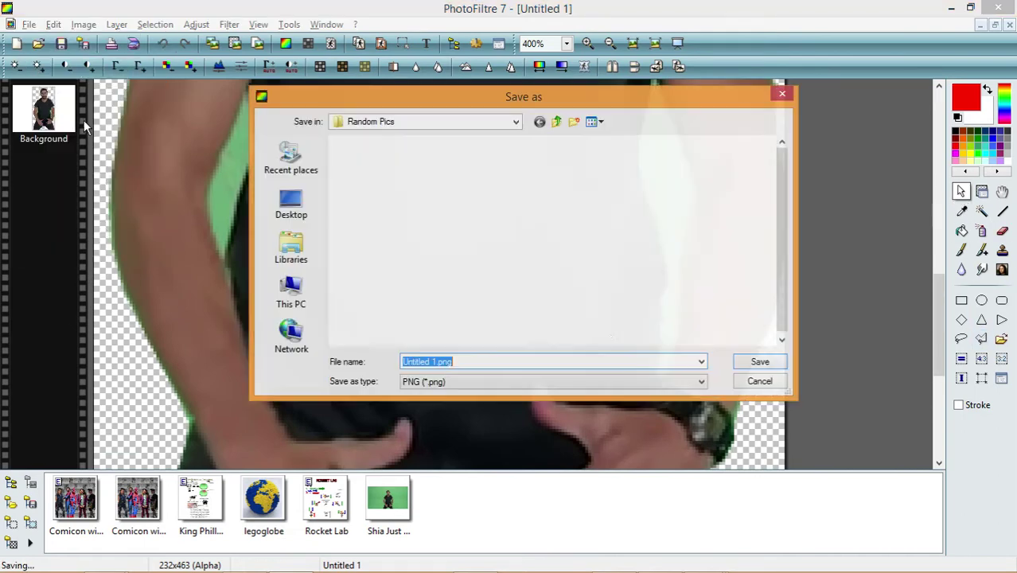
pyautogui.click(474, 382)
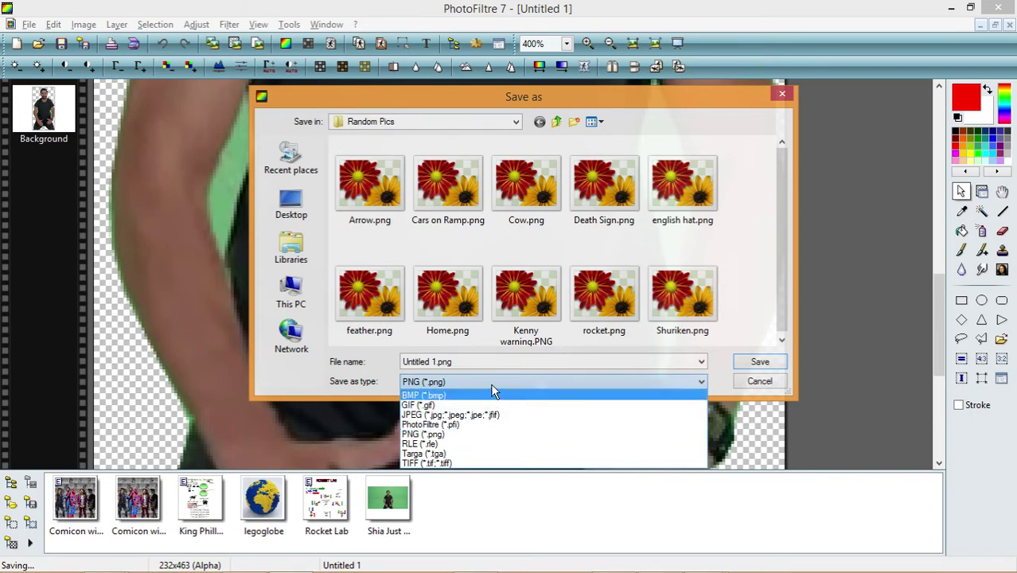
pyautogui.click(492, 381)
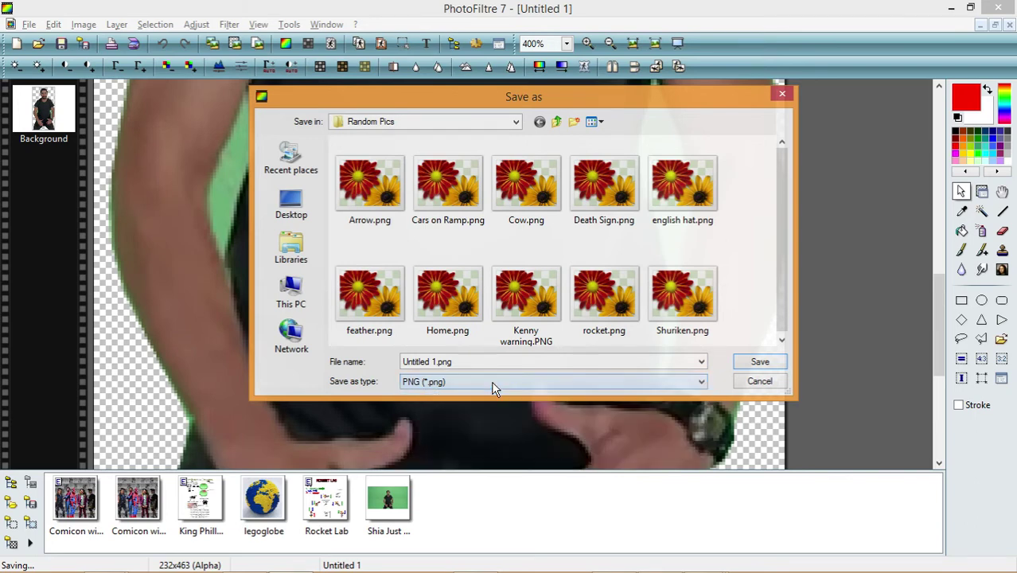
pyautogui.click(783, 97)
pyautogui.scroll(-5, 320, 280)
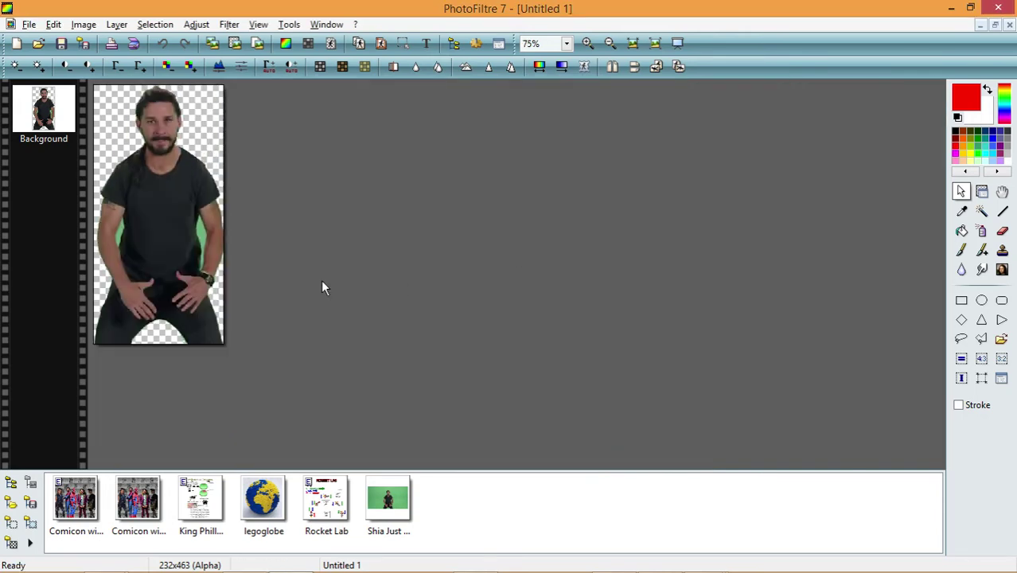
pyautogui.scroll(1, 169, 224)
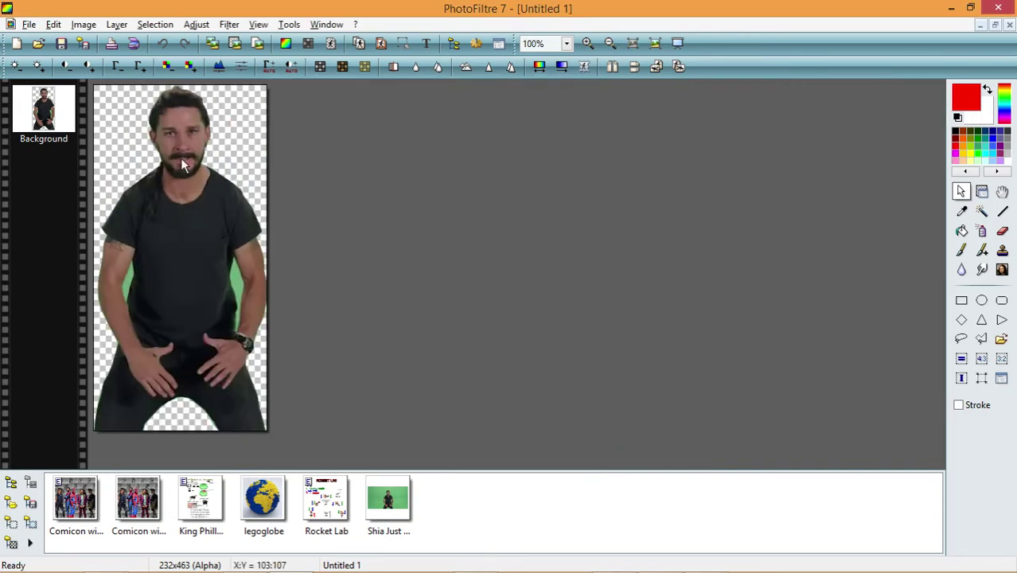
# - Lasso the green gap beside the right arm, clear it, and hide the selection
pyautogui.click(29, 25)
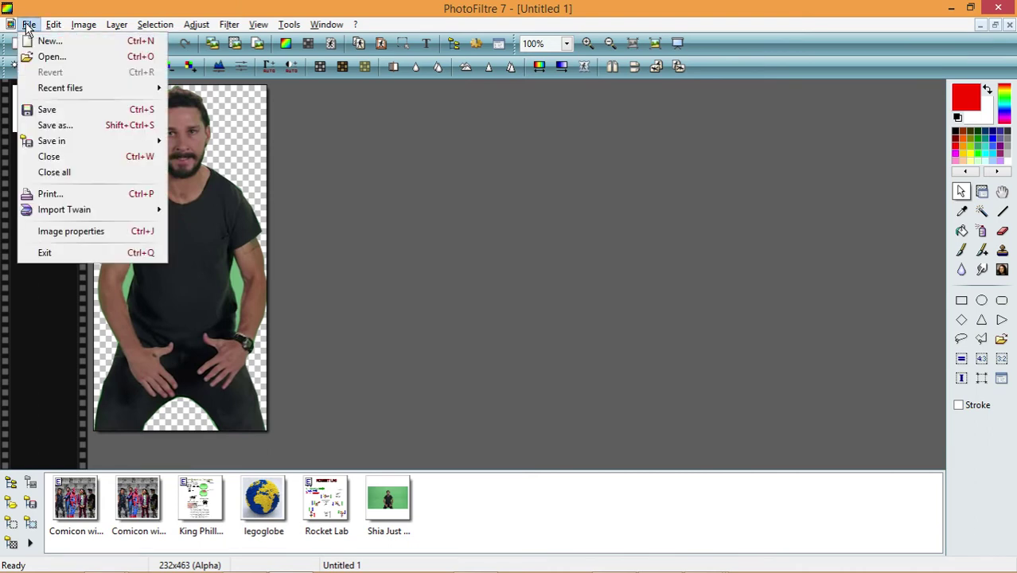
pyautogui.click(282, 135)
pyautogui.scroll(5, 233, 271)
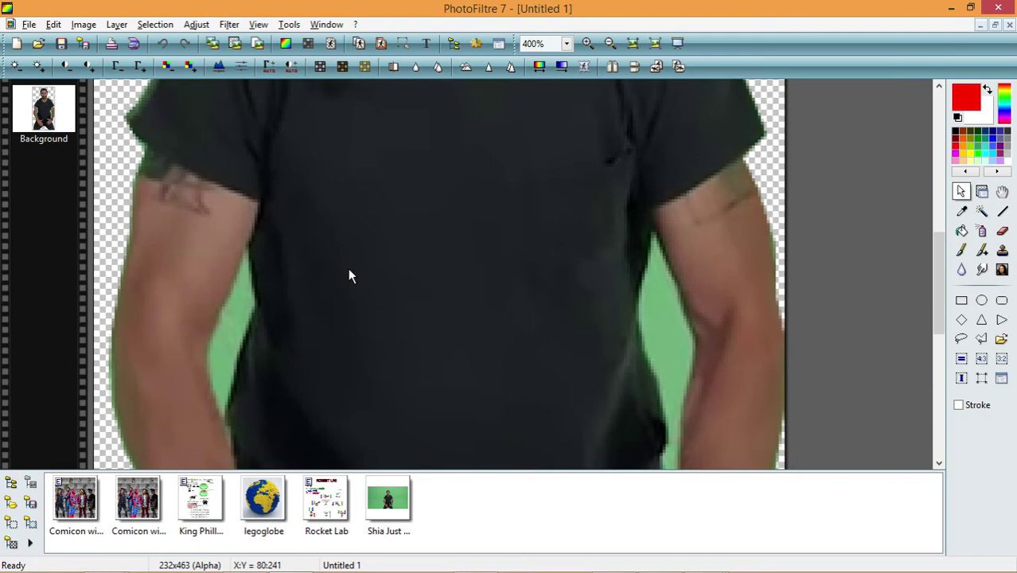
pyautogui.scroll(-2, 622, 309)
pyautogui.scroll(2, 622, 309)
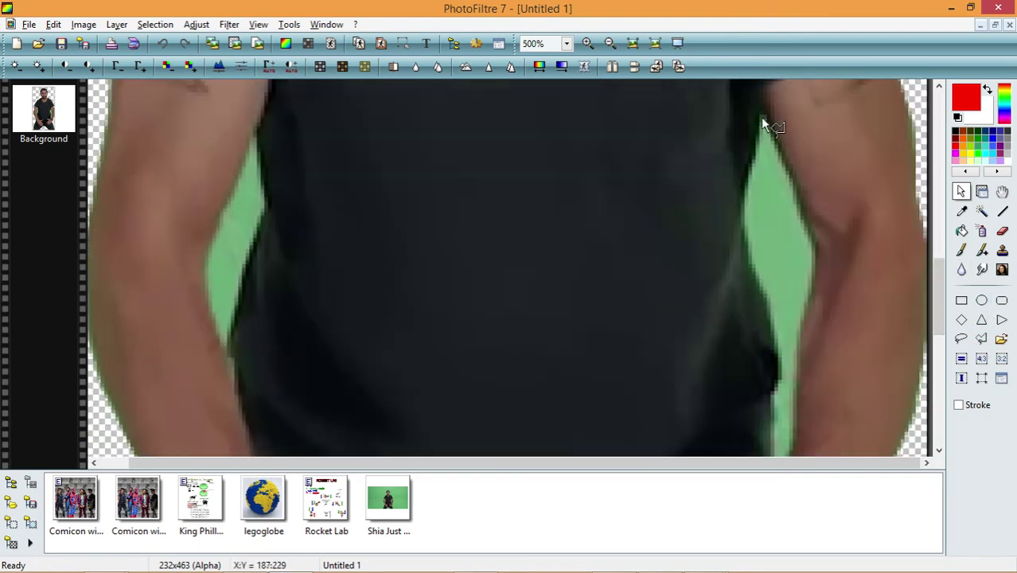
pyautogui.moveTo(762, 120); pyautogui.dragTo(754, 166)
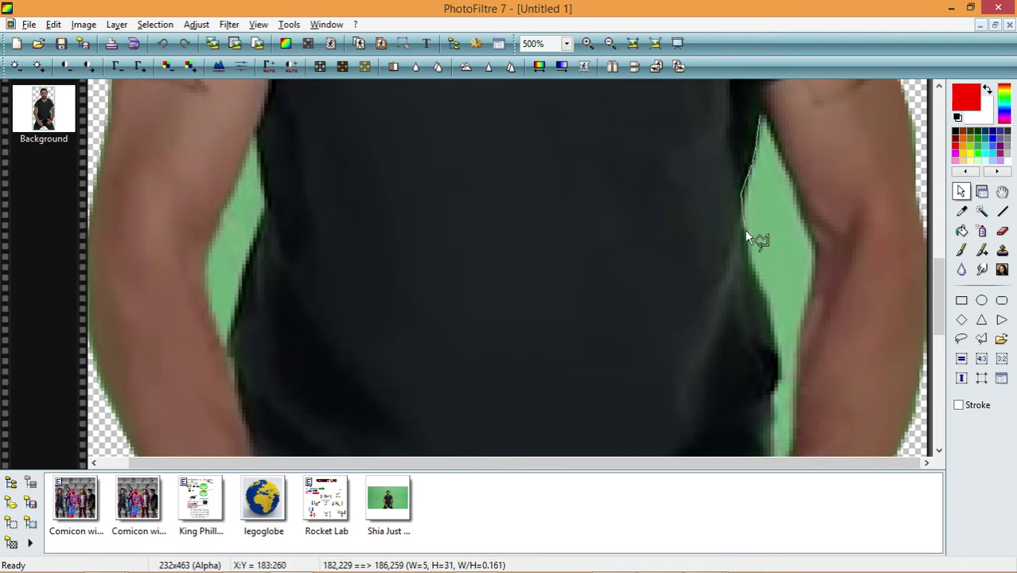
pyautogui.moveTo(771, 339)
pyautogui.mouseDown()
pyautogui.moveTo(847, 354)
pyautogui.moveTo(937, 310)
pyautogui.moveTo(941, 326)
pyautogui.moveTo(789, 315)
pyautogui.moveTo(779, 288)
pyautogui.mouseUp()
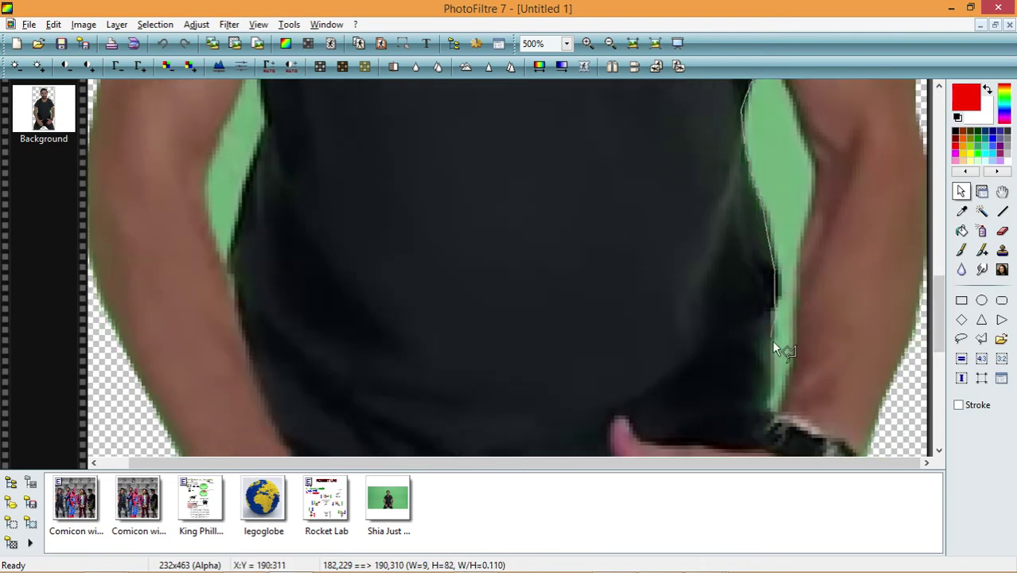
pyautogui.moveTo(773, 342); pyautogui.dragTo(788, 403)
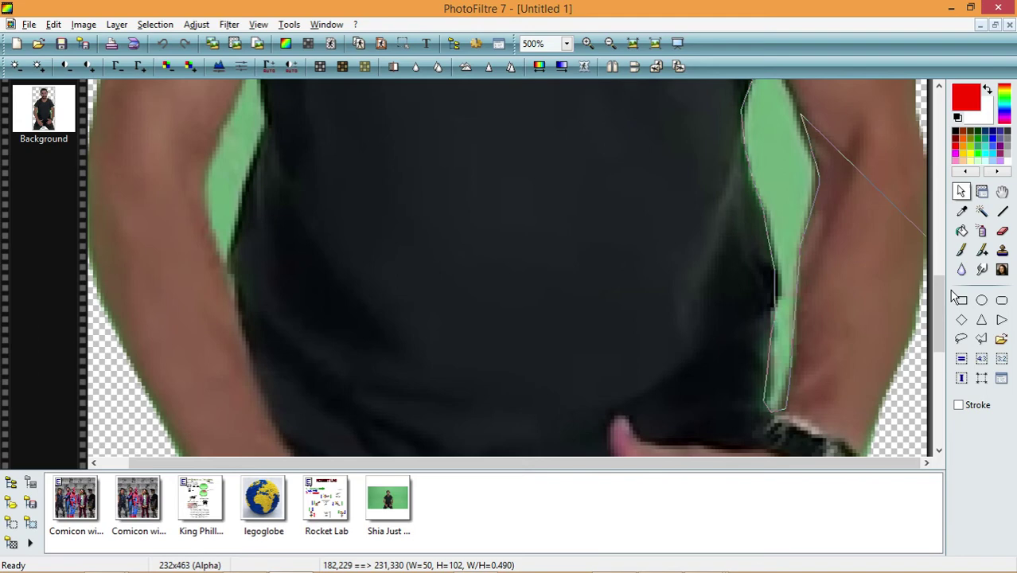
pyautogui.moveTo(942, 311); pyautogui.dragTo(941, 286)
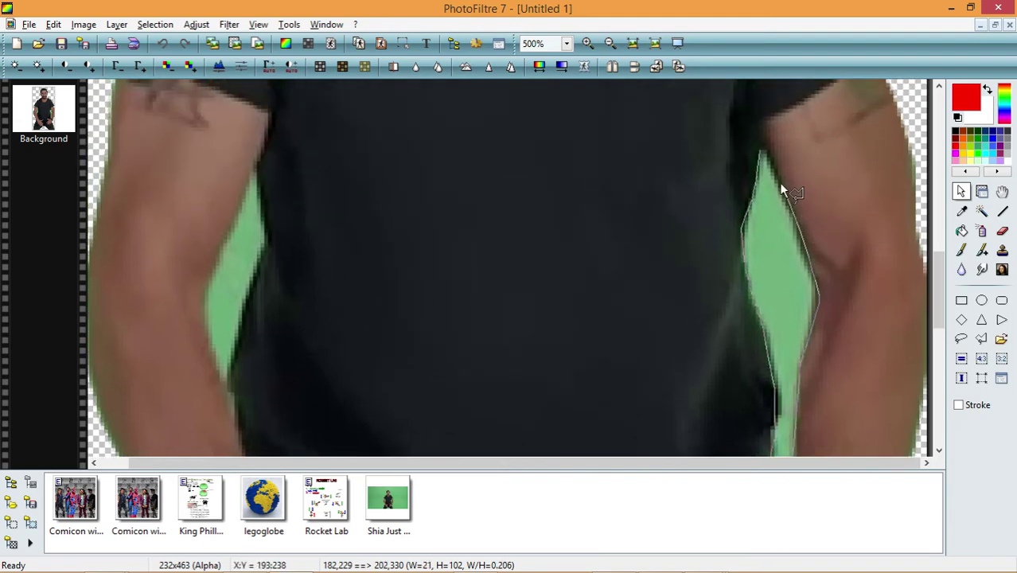
pyautogui.moveTo(768, 152); pyautogui.dragTo(762, 149)
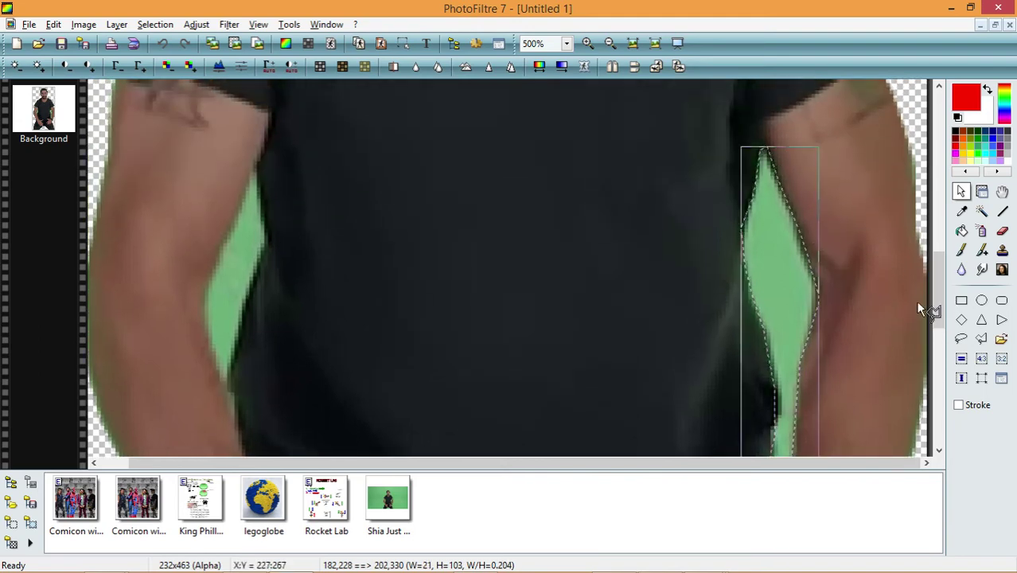
pyautogui.rightClick(791, 267)
pyautogui.click(824, 374)
pyautogui.rightClick(777, 268)
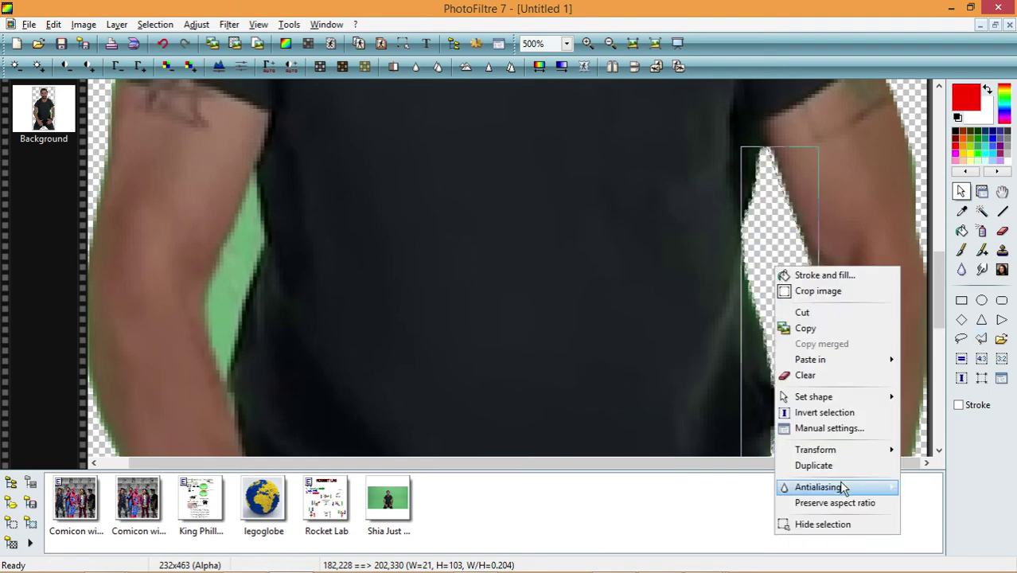
pyautogui.click(849, 525)
# - Lasso the green gap beside the left arm, clear it, and hide the selection
pyautogui.scroll(-1, 761, 384)
pyautogui.scroll(-3, 760, 385)
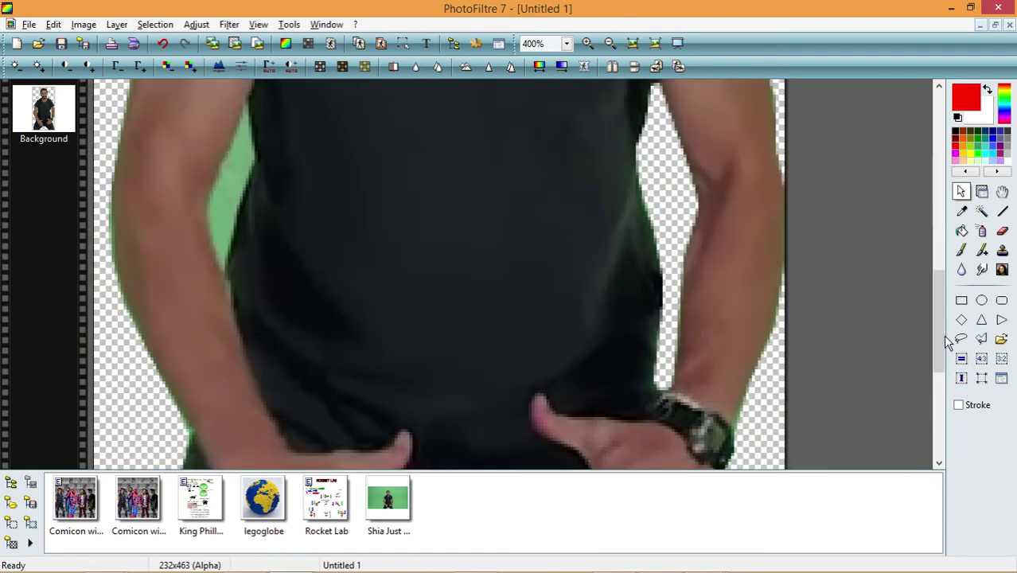
pyautogui.moveTo(943, 334)
pyautogui.mouseDown()
pyautogui.moveTo(943, 295)
pyautogui.moveTo(942, 334)
pyautogui.moveTo(942, 325)
pyautogui.mouseUp()
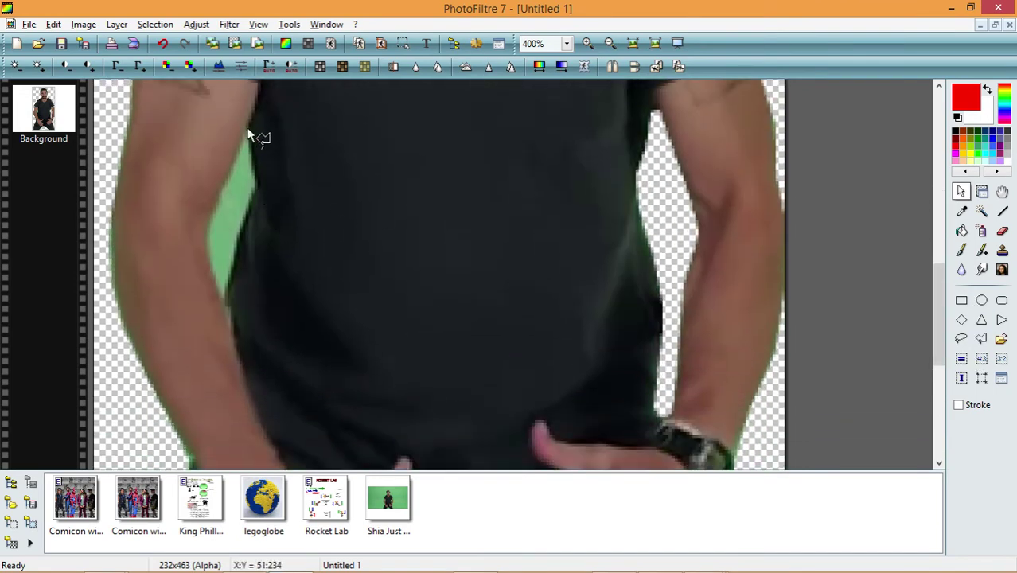
pyautogui.moveTo(246, 129)
pyautogui.mouseDown()
pyautogui.moveTo(257, 199)
pyautogui.moveTo(222, 296)
pyautogui.mouseUp()
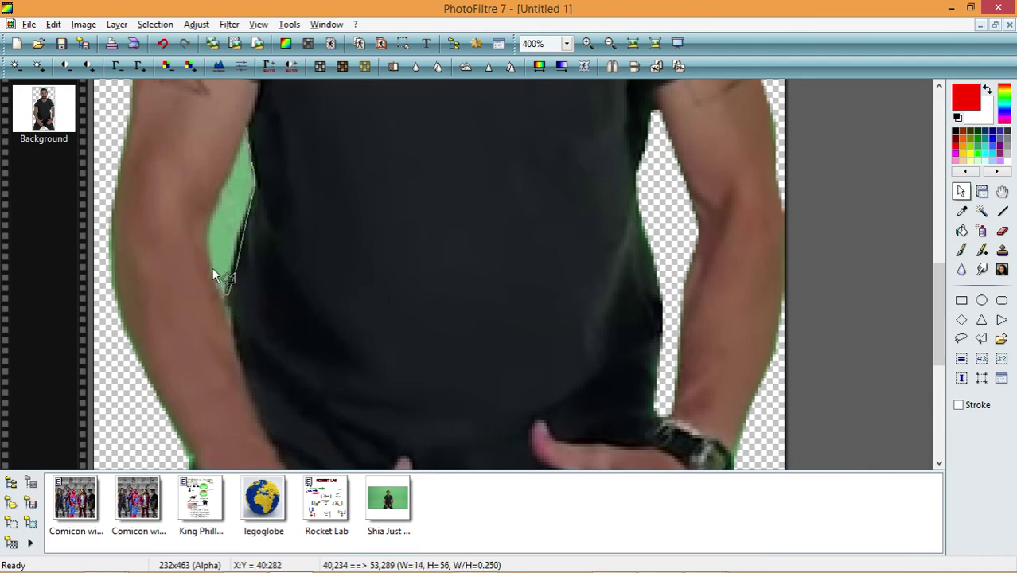
pyautogui.moveTo(246, 143); pyautogui.dragTo(234, 175)
pyautogui.rightClick(237, 192)
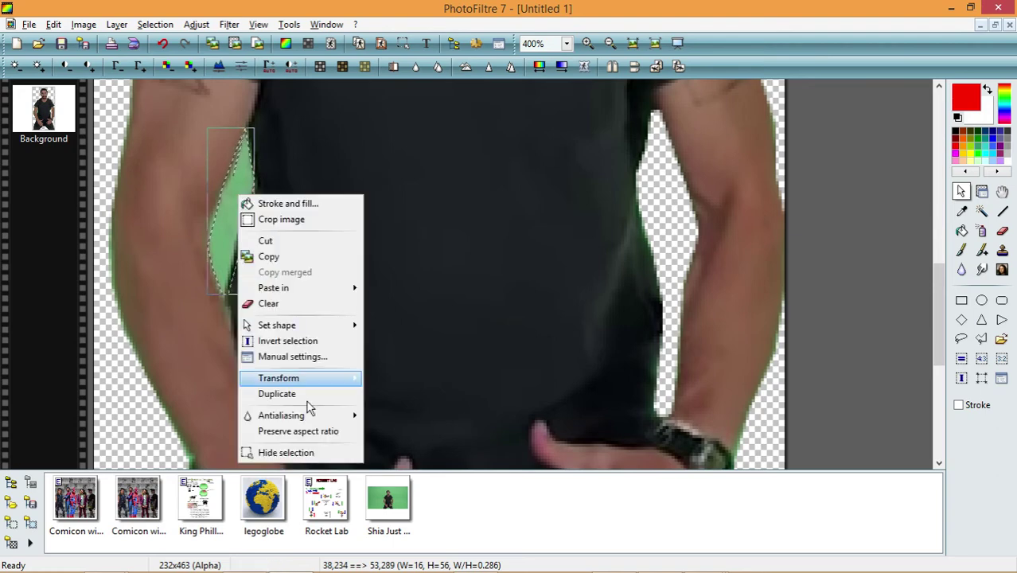
pyautogui.click(287, 340)
pyautogui.rightClick(233, 217)
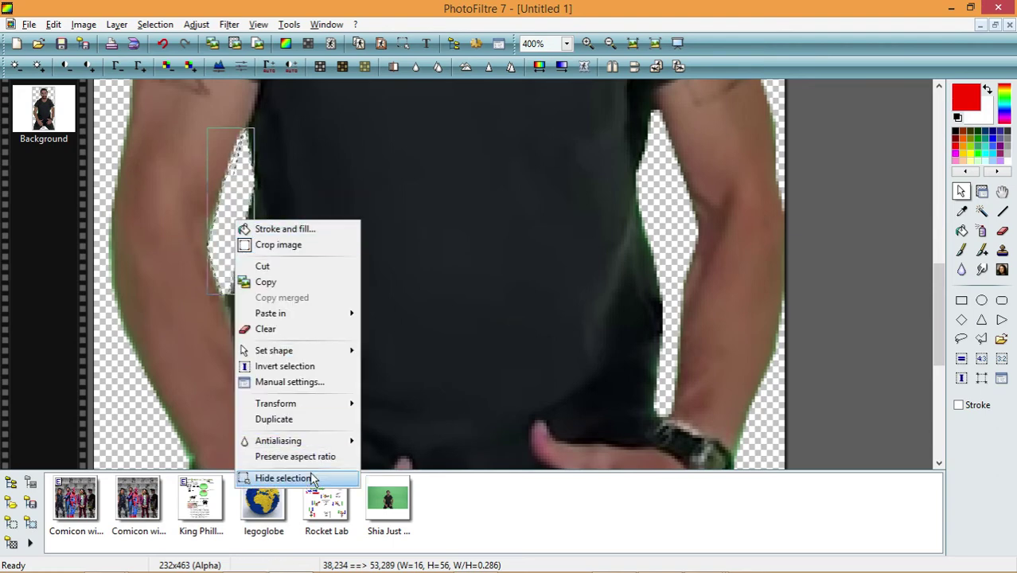
pyautogui.click(275, 476)
pyautogui.scroll(-1, 299, 296)
pyautogui.scroll(-1, 301, 295)
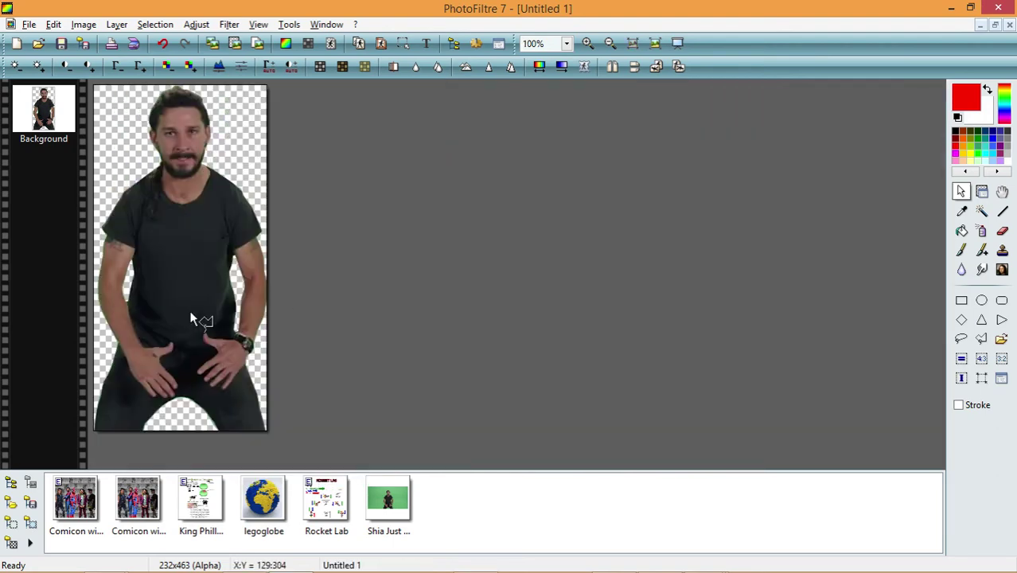
pyautogui.scroll(1, 191, 319)
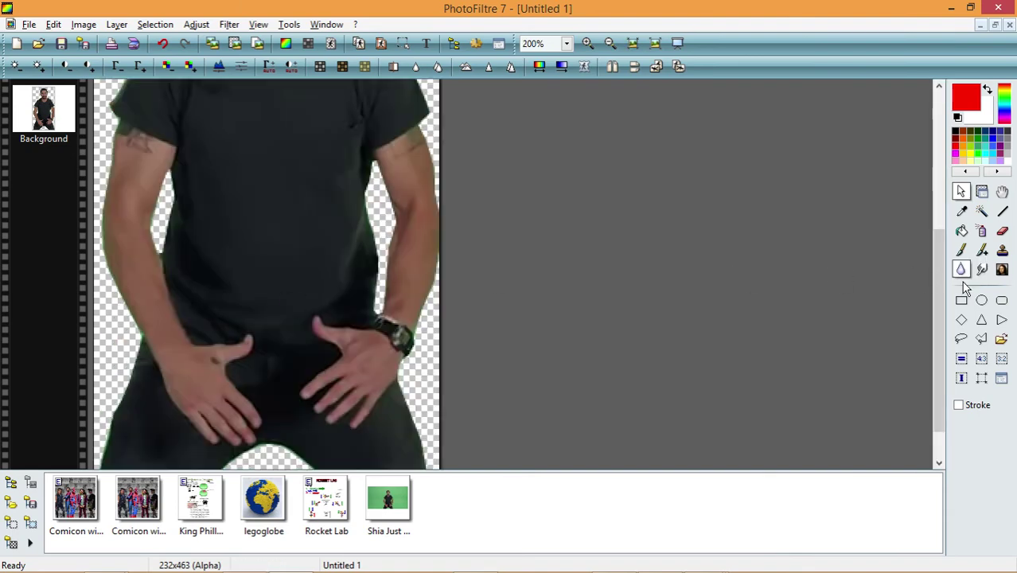
pyautogui.moveTo(939, 359); pyautogui.dragTo(939, 191)
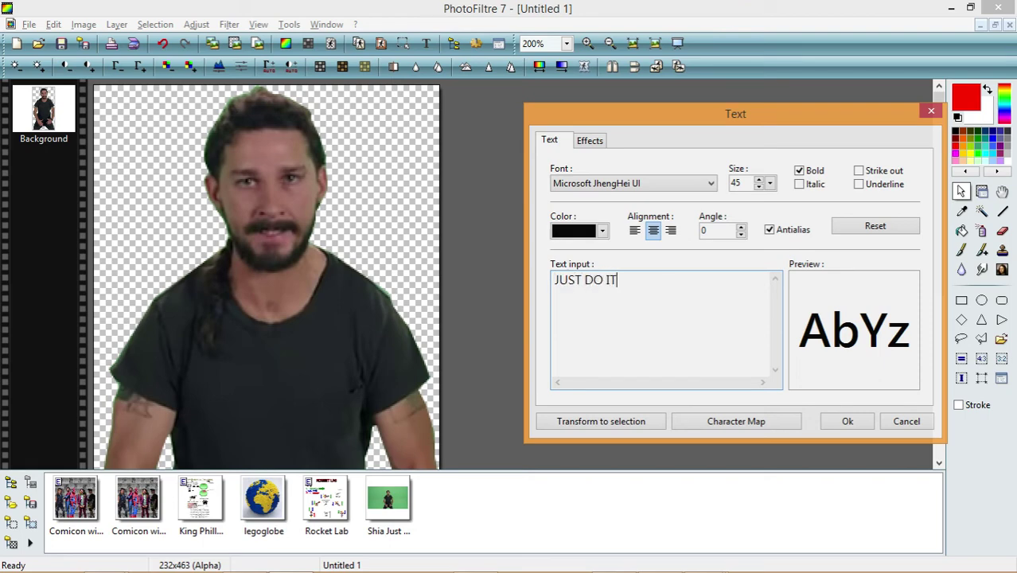
# - Change the text size to 69 and confirm to create the JUST text layer
pyautogui.doubleClick(736, 183)
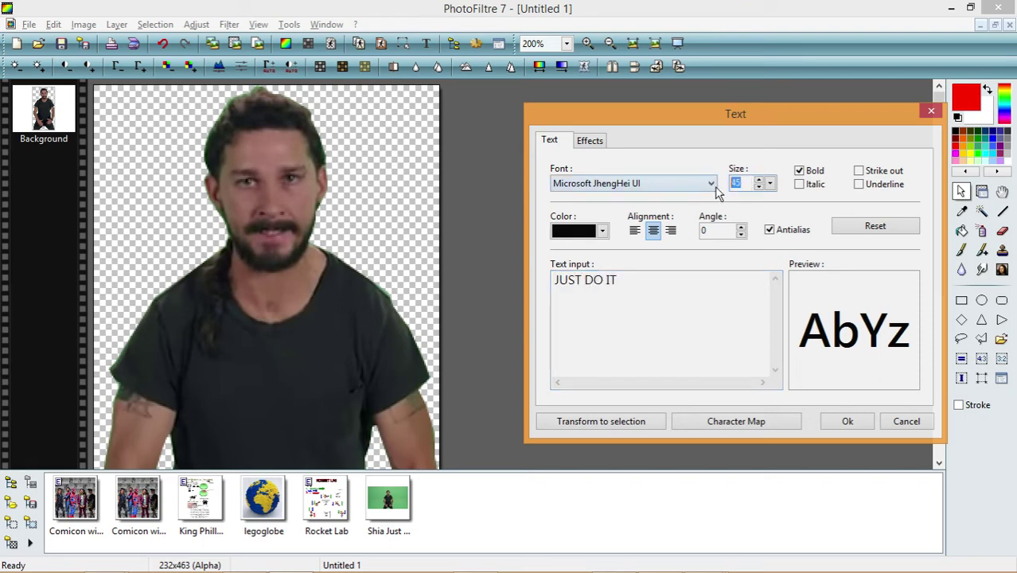
pyautogui.press('BackSpace')
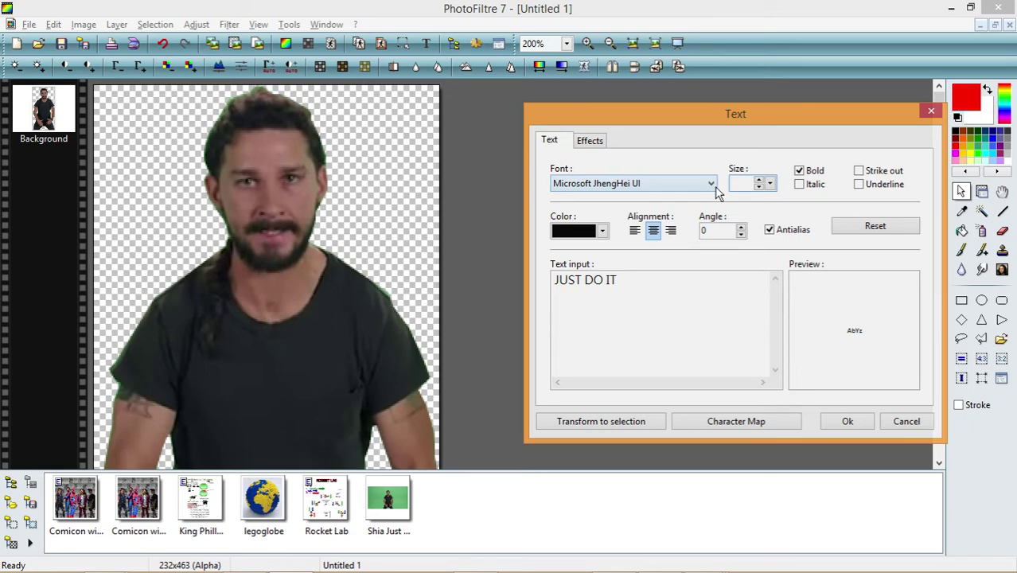
pyautogui.write('60')
pyautogui.press('BackSpace')
pyautogui.press('BackSpace')
pyautogui.write('69')
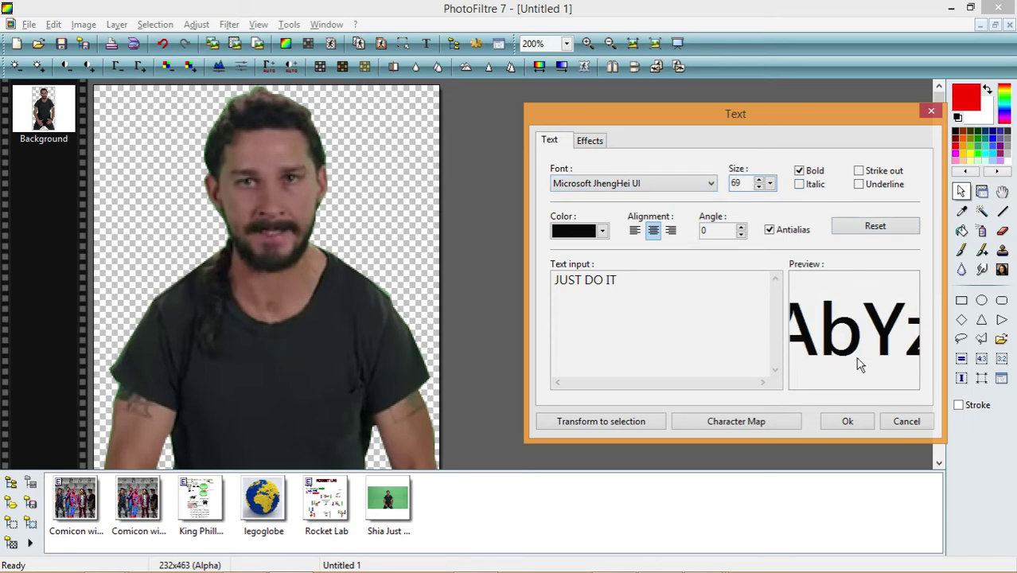
pyautogui.click(845, 422)
# - Select text Layer 1 and move the JUST text down over the hands
pyautogui.scroll(1, 301, 319)
pyautogui.scroll(-2, 291, 291)
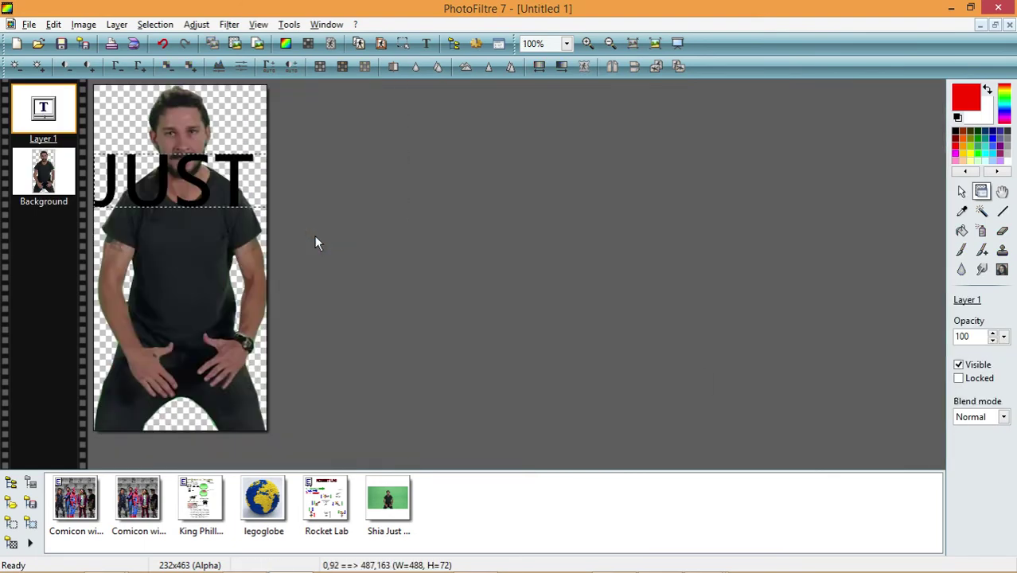
pyautogui.click(173, 271)
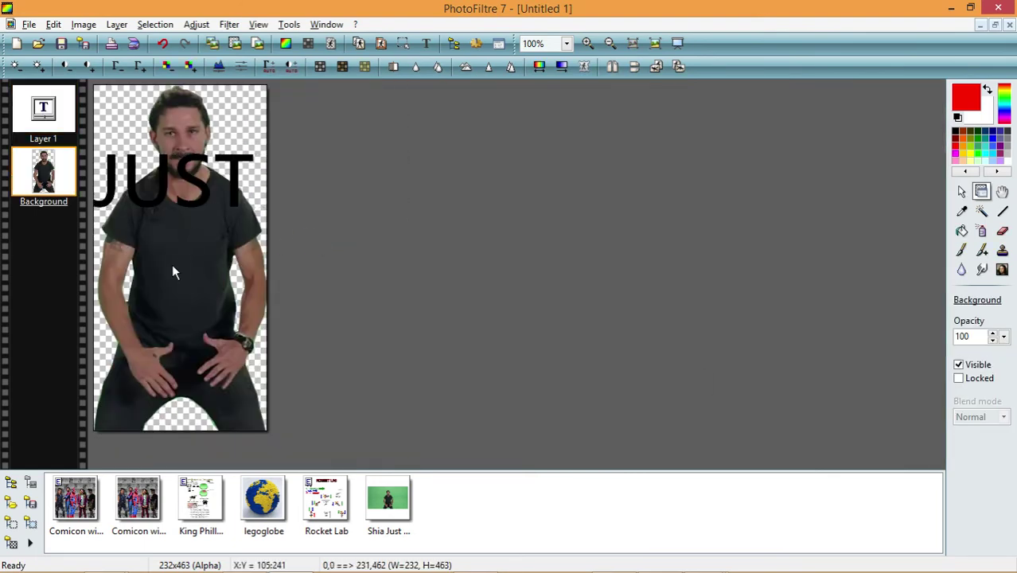
pyautogui.click(243, 211)
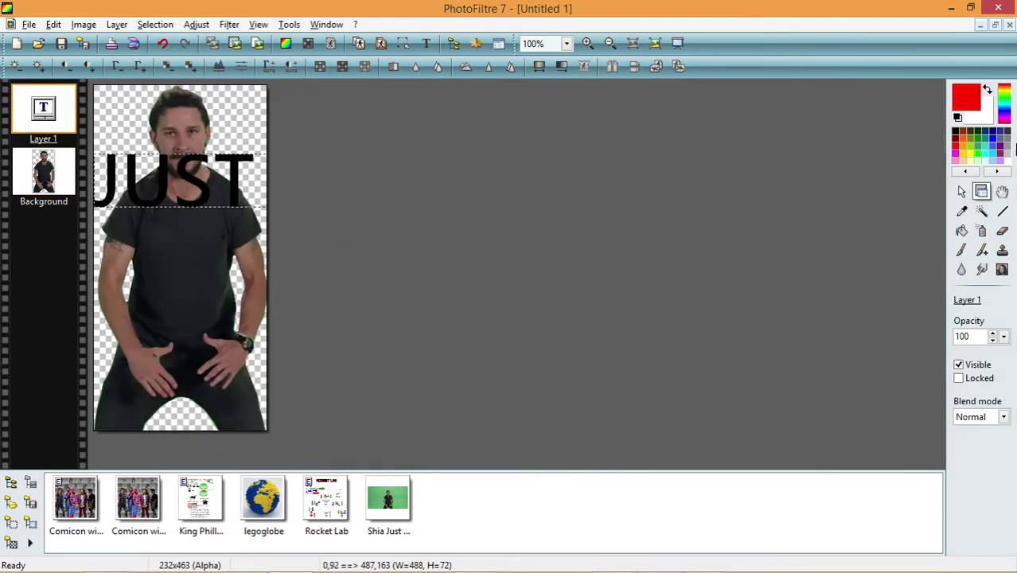
pyautogui.click(962, 193)
pyautogui.click(981, 193)
pyautogui.moveTo(165, 169); pyautogui.dragTo(143, 202)
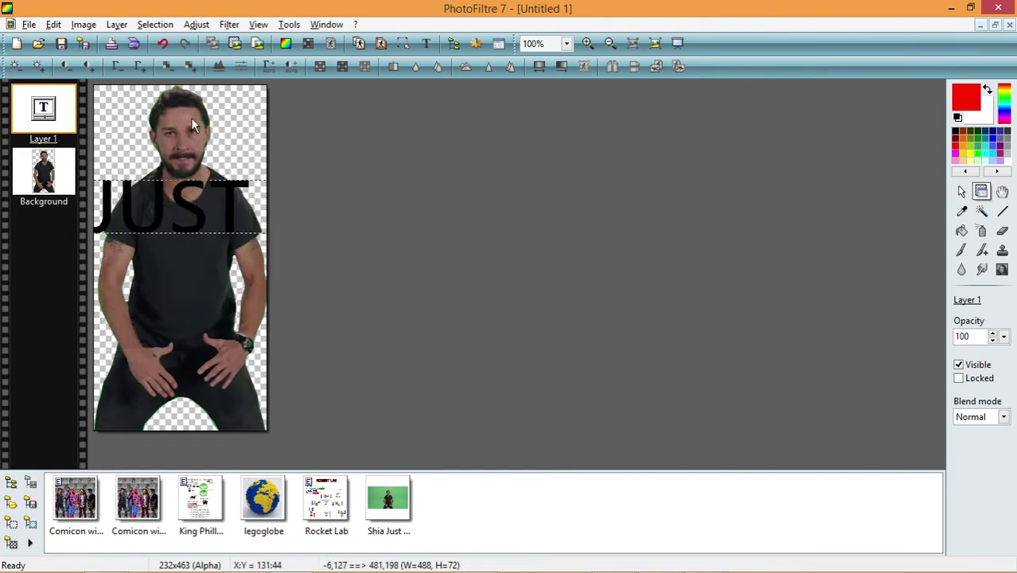
# - Reposition the JUST text layer across the middle of the chest
pyautogui.rightClick(194, 119)
pyautogui.click(249, 288)
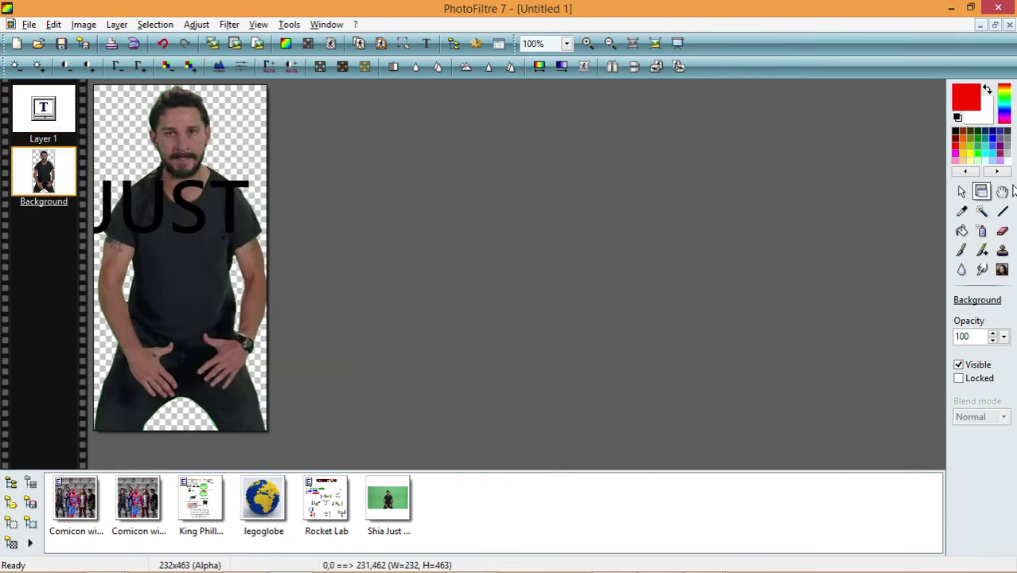
pyautogui.click(961, 191)
pyautogui.rightClick(184, 136)
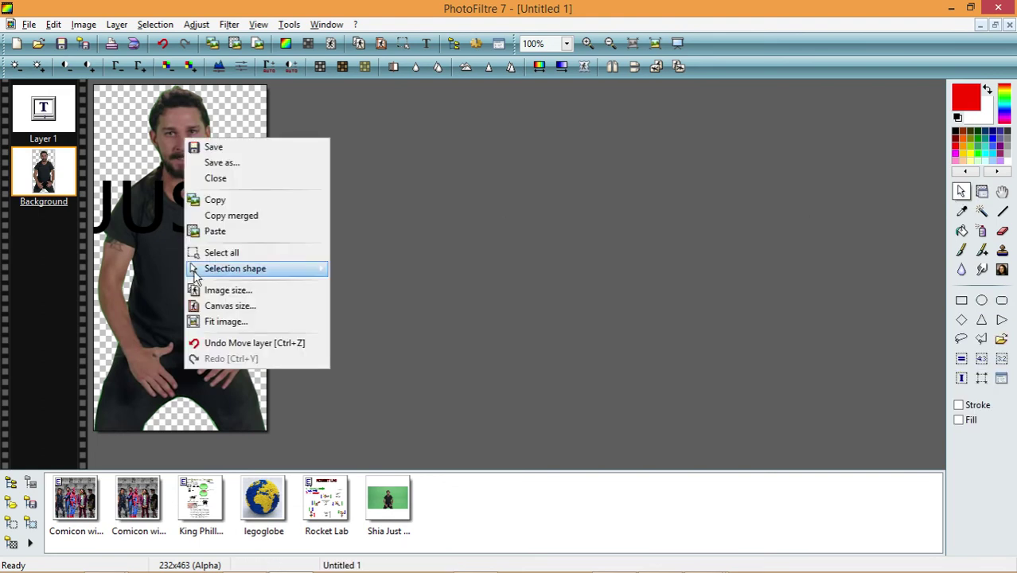
pyautogui.click(964, 198)
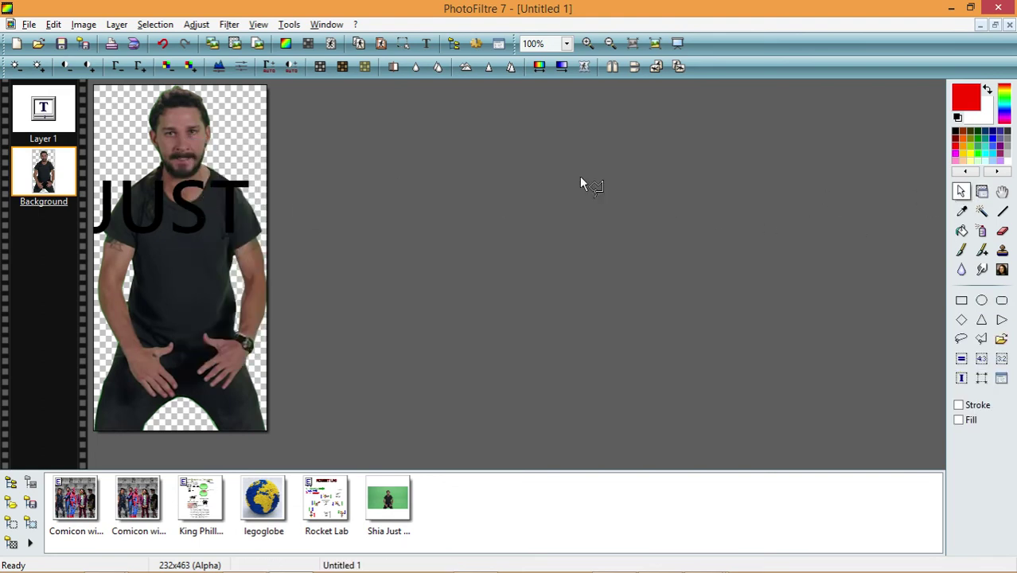
pyautogui.click(977, 193)
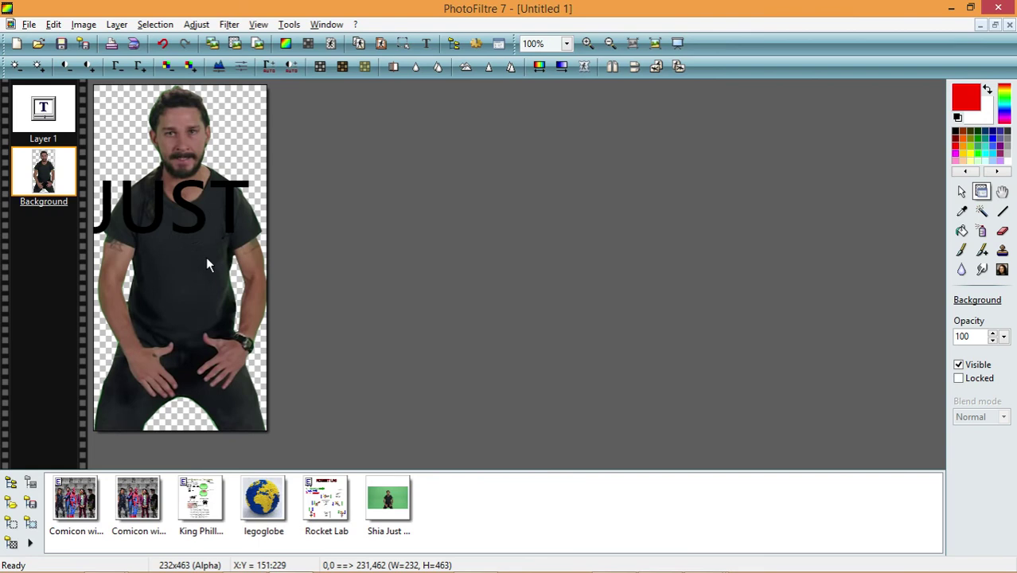
pyautogui.moveTo(196, 234); pyautogui.dragTo(242, 243)
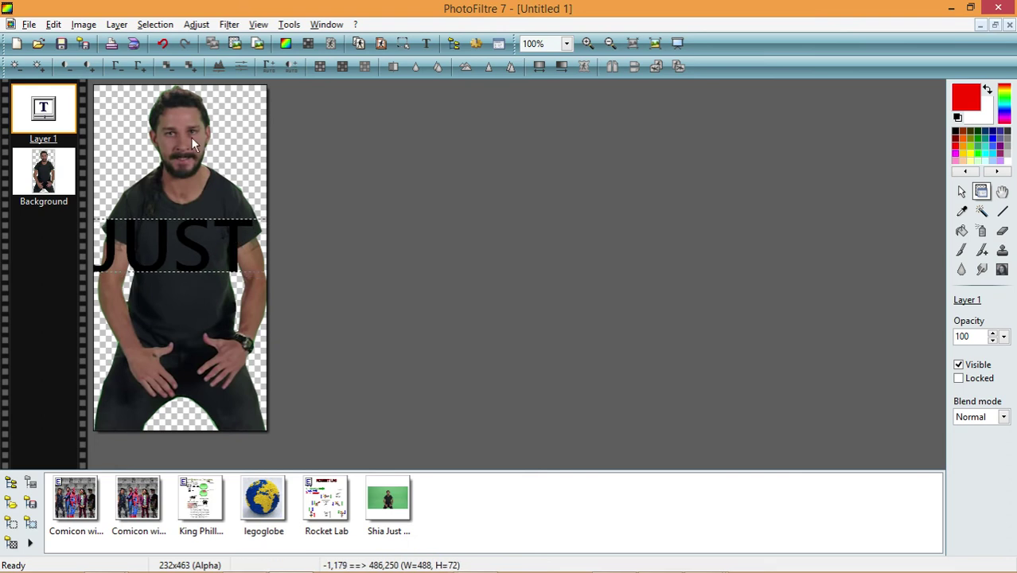
# - Minimize the JUST image and bring up the Shia Just do it.jpg photo
pyautogui.click(10, 23)
pyautogui.click(46, 91)
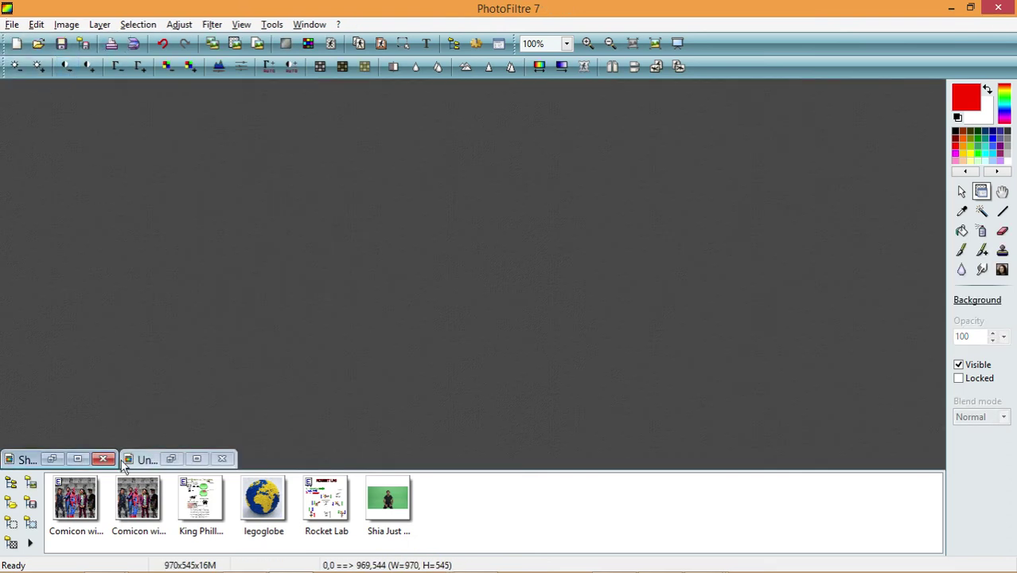
pyautogui.click(79, 460)
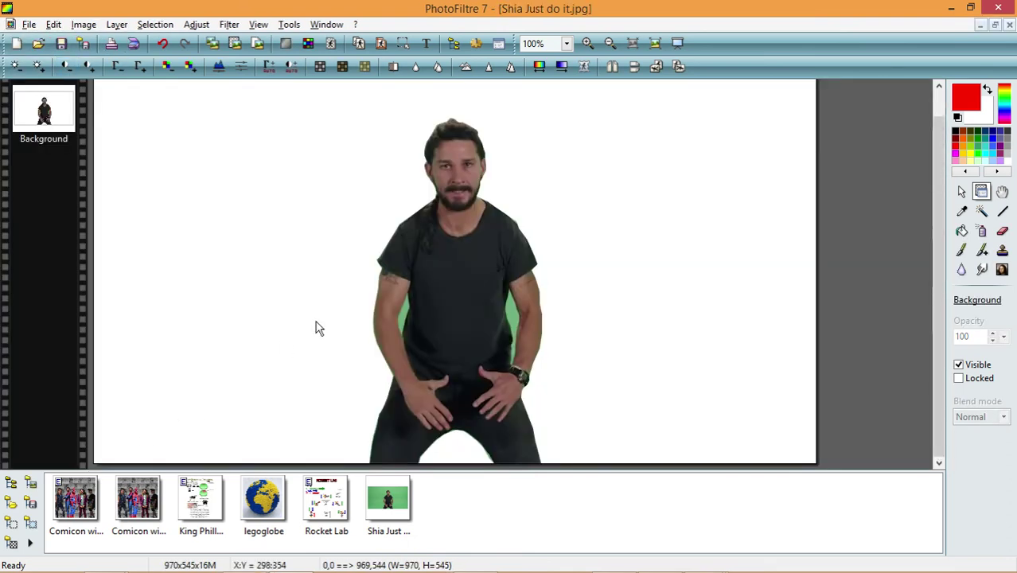
pyautogui.scroll(-2, 591, 166)
pyautogui.scroll(1, 490, 291)
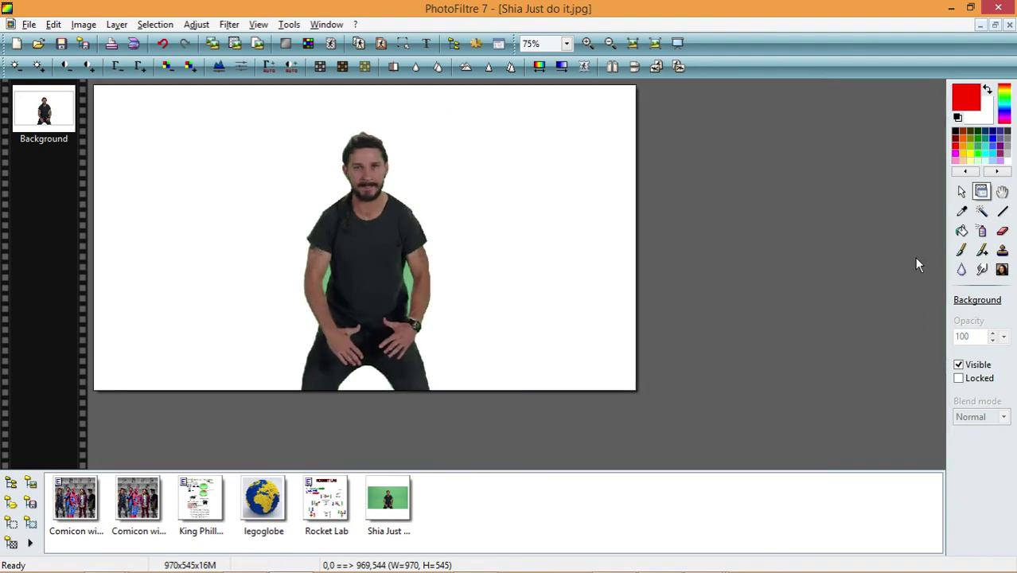
pyautogui.scroll(1, 729, 280)
pyautogui.scroll(-1, 728, 280)
pyautogui.scroll(1, 729, 280)
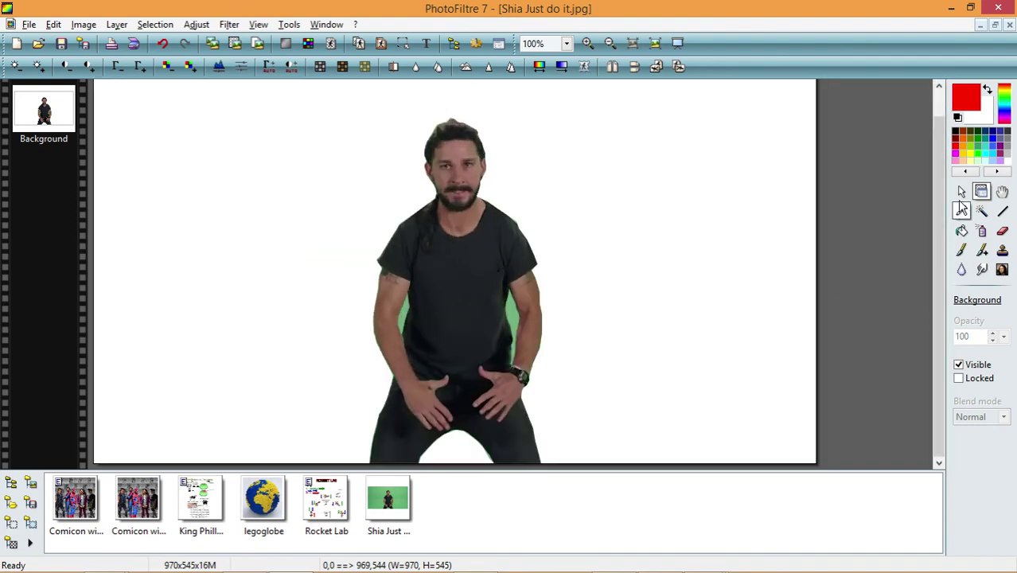
# - Magic-wand the white background, invert the selection, and copy the man
pyautogui.click(962, 192)
pyautogui.scroll(-1, 599, 320)
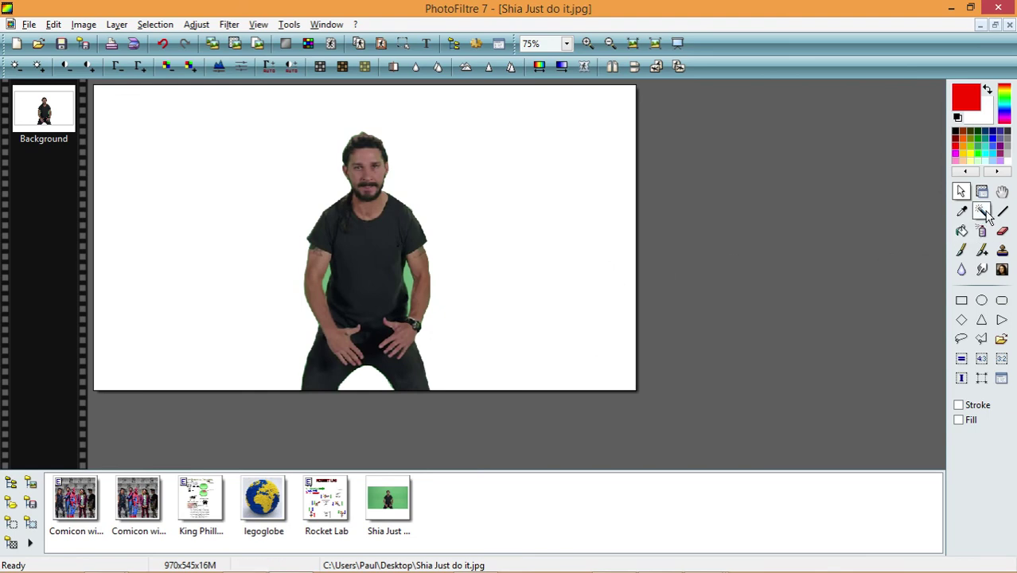
pyautogui.click(984, 214)
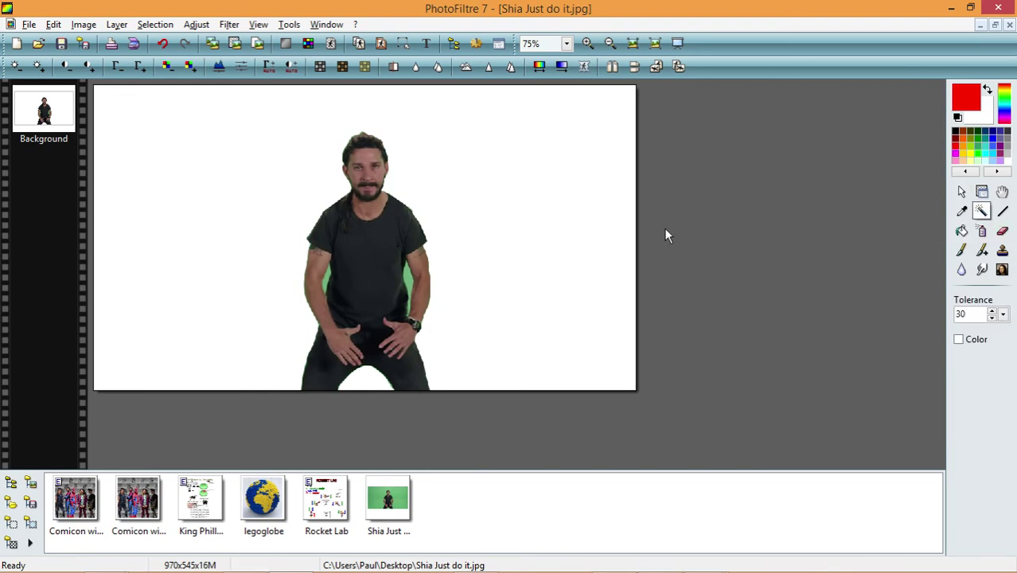
pyautogui.click(543, 209)
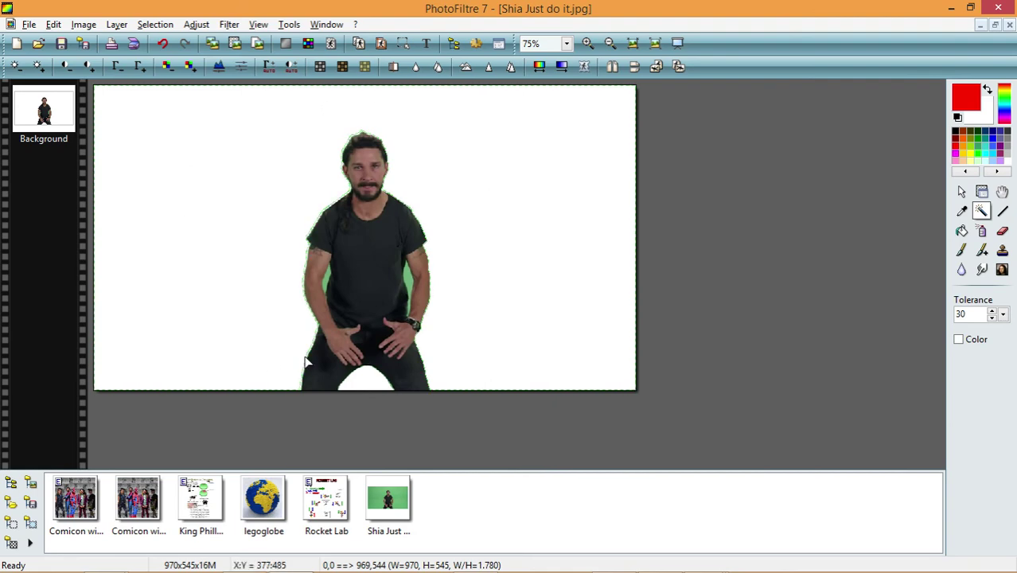
pyautogui.rightClick(477, 249)
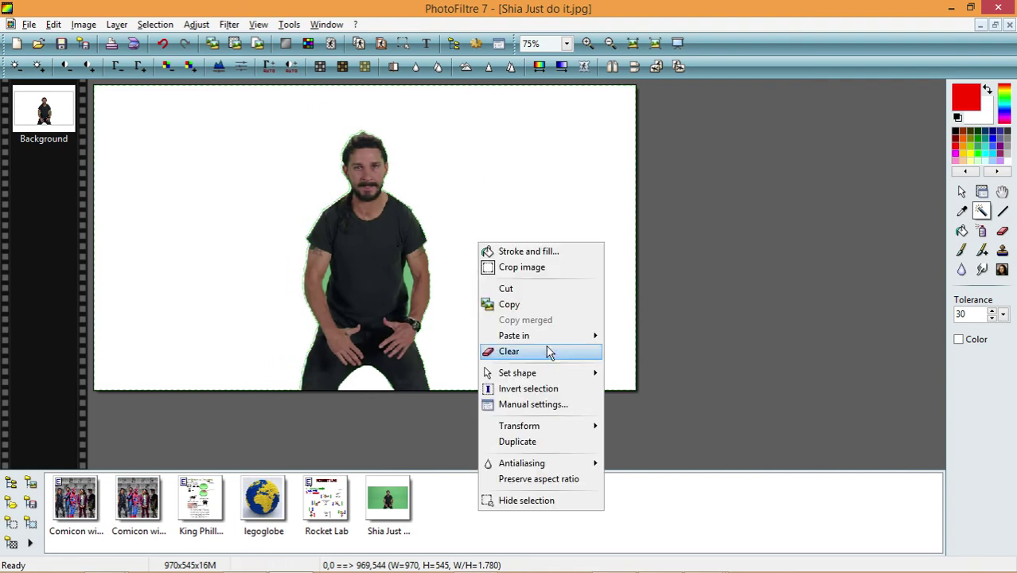
pyautogui.click(544, 388)
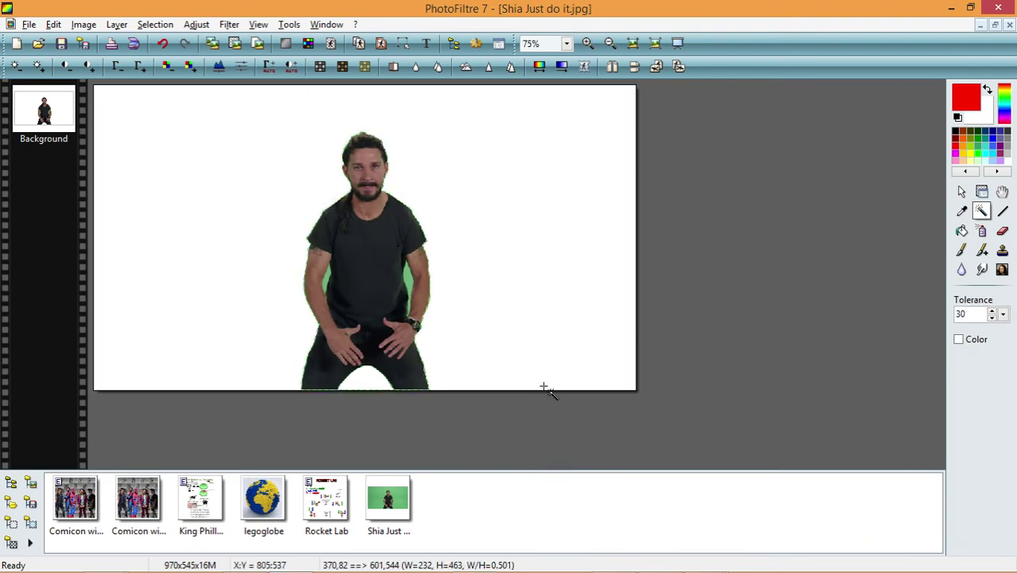
pyautogui.rightClick(380, 248)
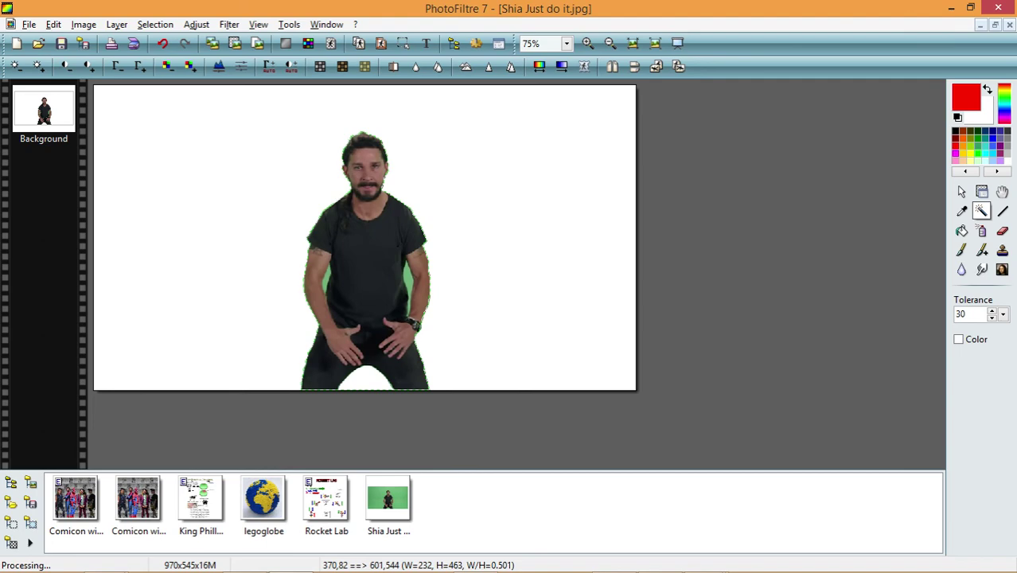
pyautogui.click(10, 24)
# - Close the original photo and paste the man as new image Untitled 2
pyautogui.click(36, 129)
pyautogui.rightClick(329, 242)
pyautogui.click(355, 282)
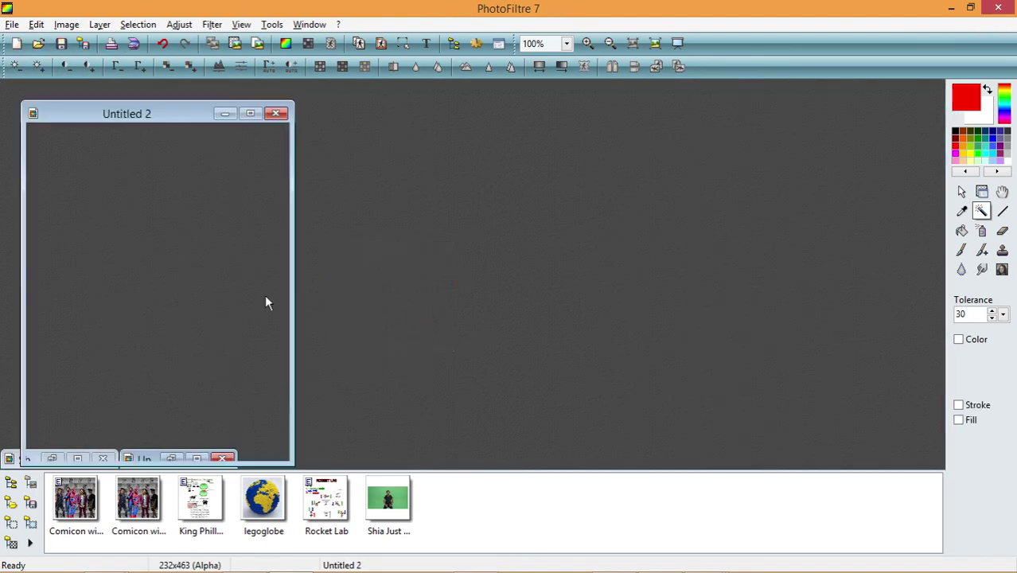
pyautogui.scroll(4, 194, 340)
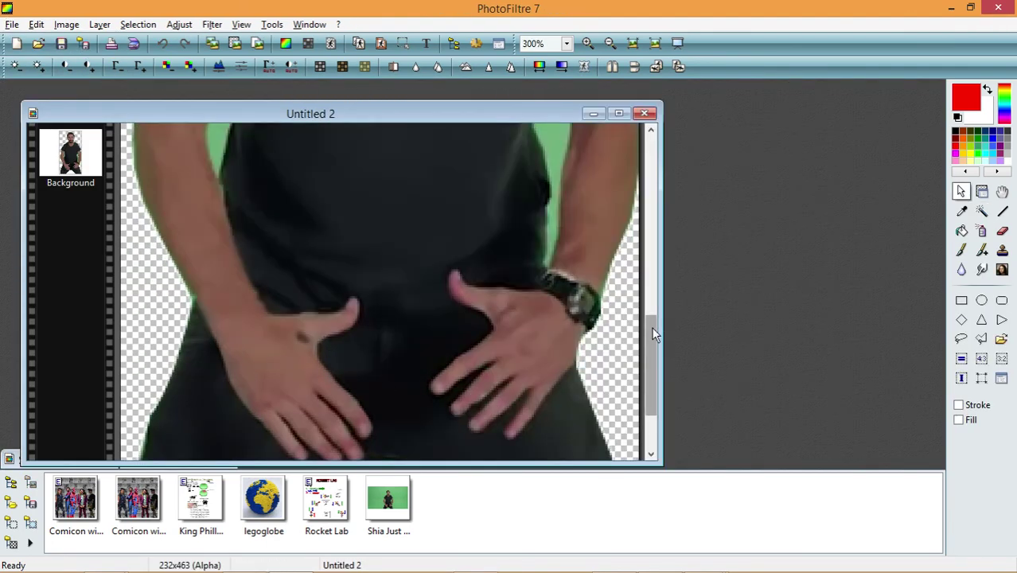
pyautogui.moveTo(651, 382); pyautogui.dragTo(661, 284)
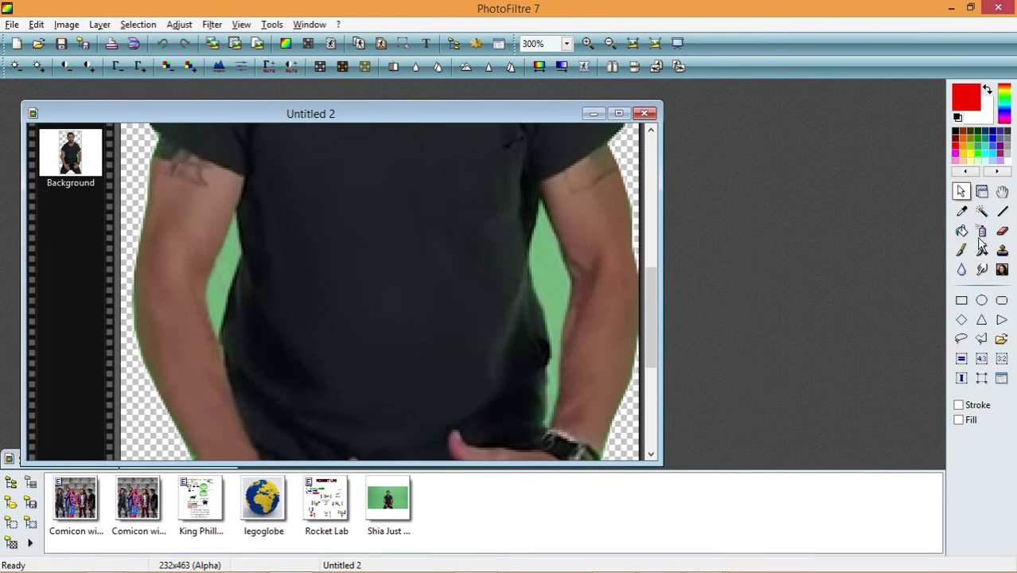
# - Magic-wand and clear the green patches beside both arms, hiding each selection
pyautogui.click(982, 212)
pyautogui.click(541, 262)
pyautogui.rightClick(540, 255)
pyautogui.click(595, 365)
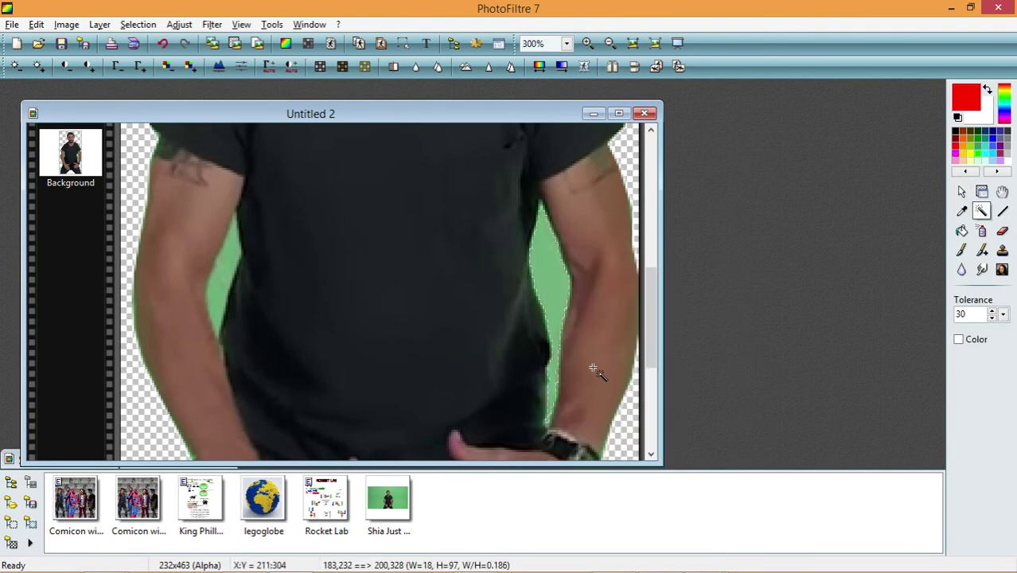
pyautogui.rightClick(537, 284)
pyautogui.click(581, 544)
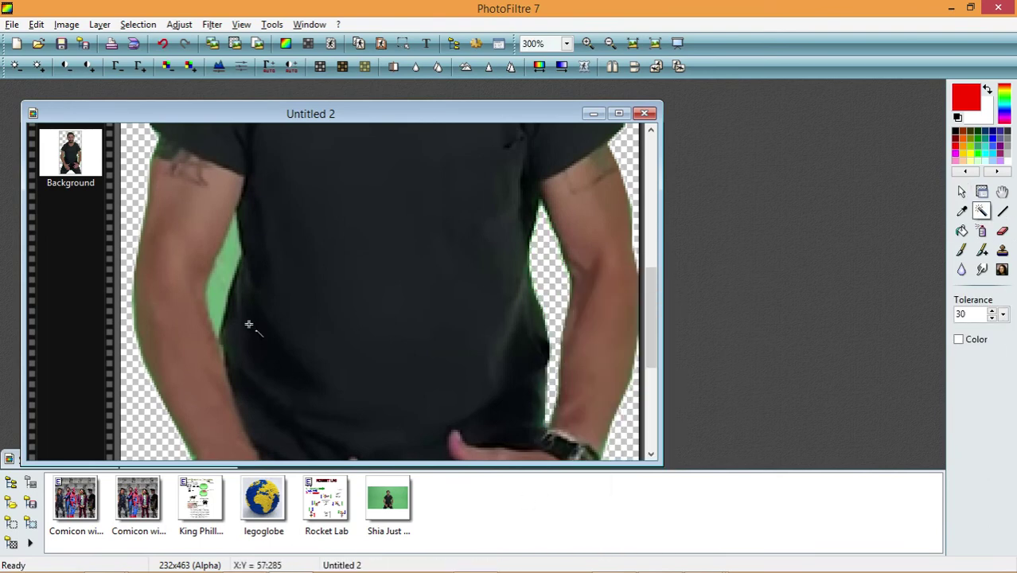
pyautogui.click(217, 269)
pyautogui.rightClick(218, 270)
pyautogui.click(269, 375)
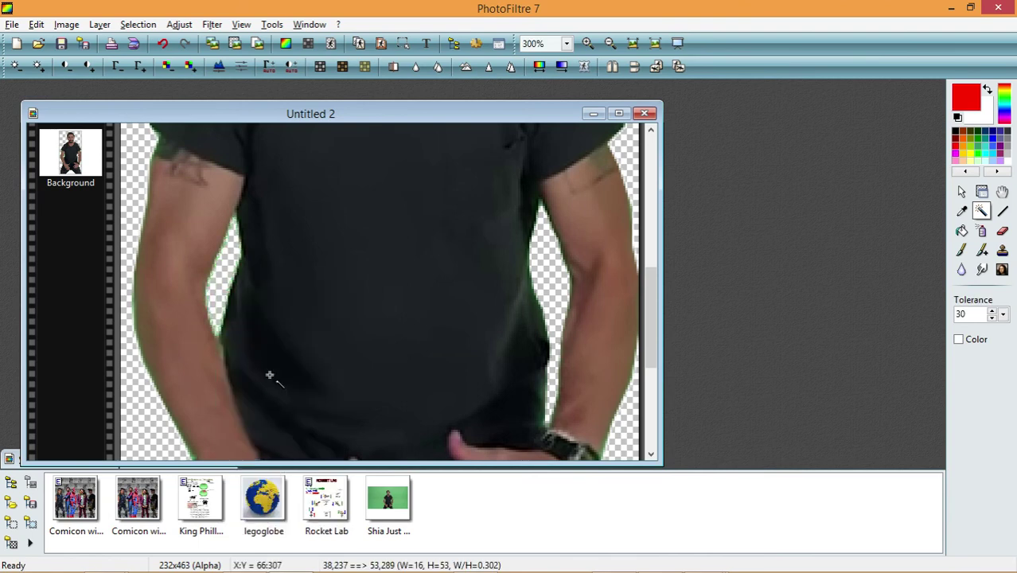
pyautogui.rightClick(219, 313)
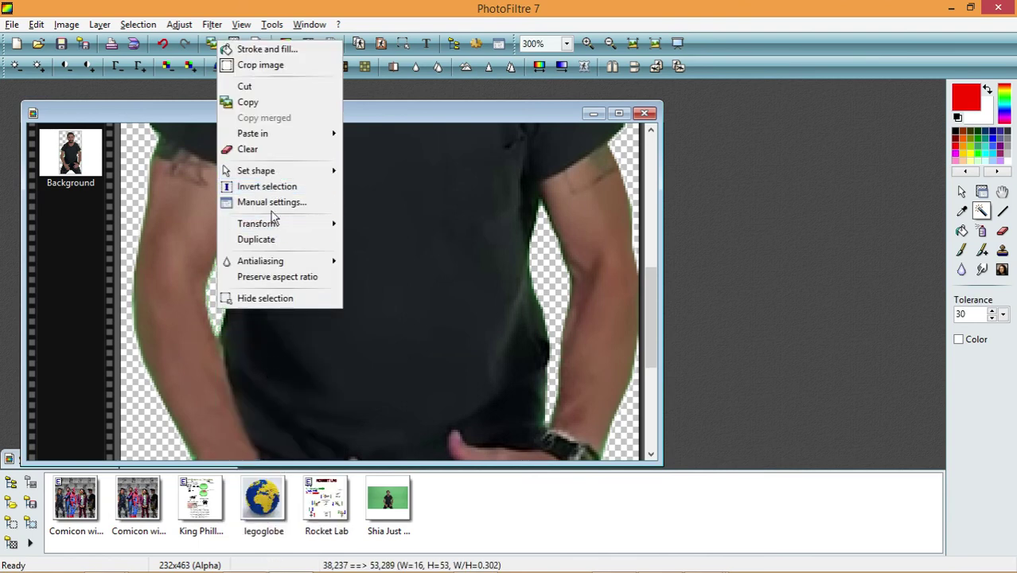
pyautogui.click(273, 297)
# - Zoom out to 200%, then clear the white gap between the legs and the dark clothing
pyautogui.hotkey('ctrl', '-')
pyautogui.moveTo(483, 313); pyautogui.dragTo(480, 351)
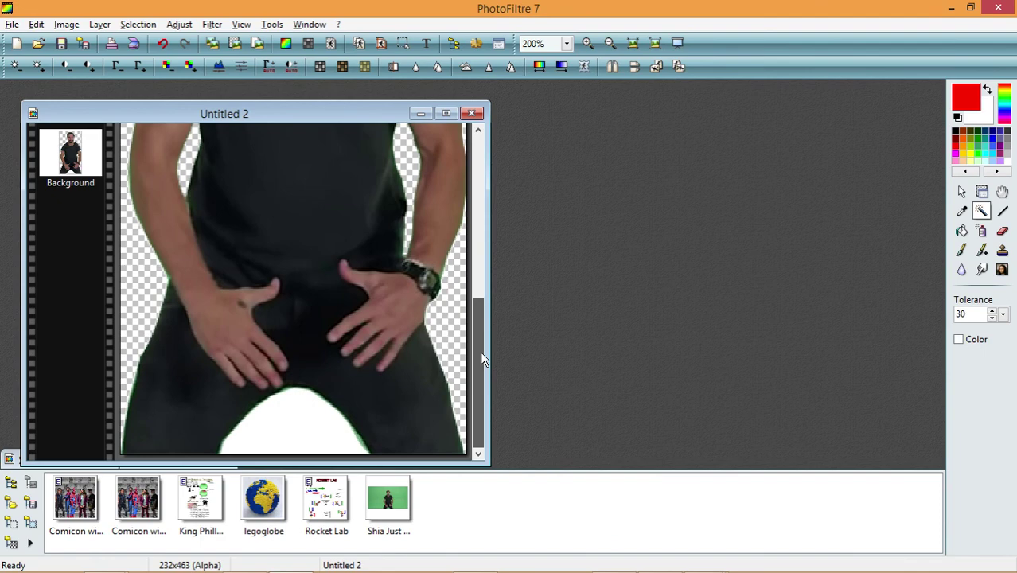
pyautogui.click(263, 434)
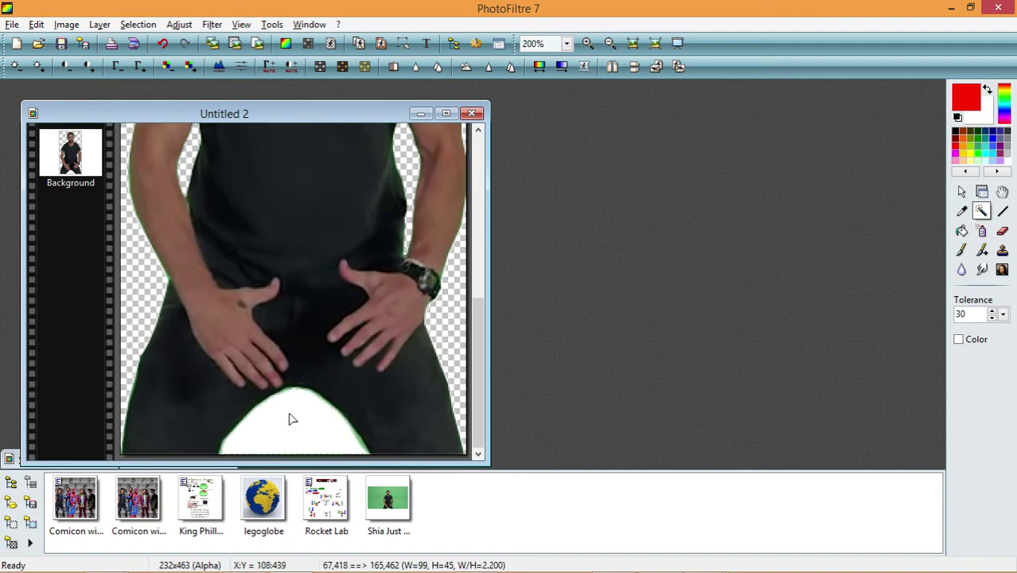
pyautogui.rightClick(294, 430)
pyautogui.click(358, 269)
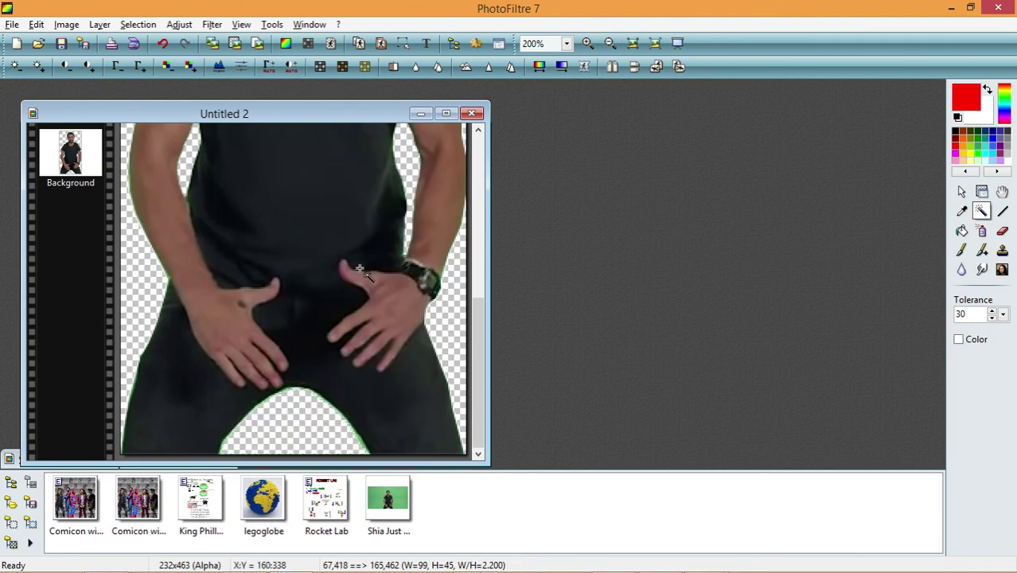
pyautogui.click(185, 439)
pyautogui.rightClick(184, 439)
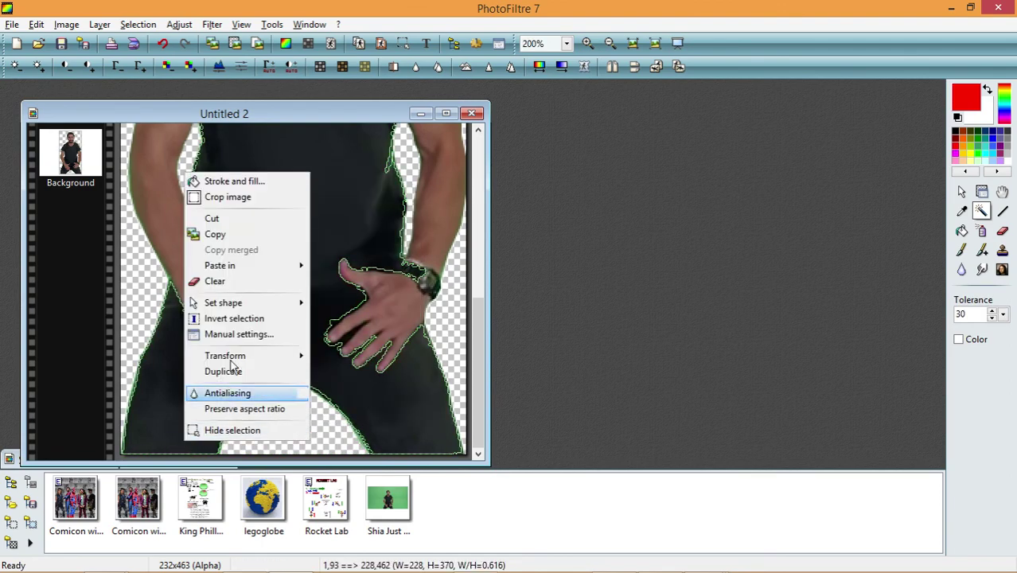
pyautogui.click(238, 284)
# - Undo the clothing clear at 100% zoom and hide the selection
pyautogui.hotkey('ctrl', 'b')
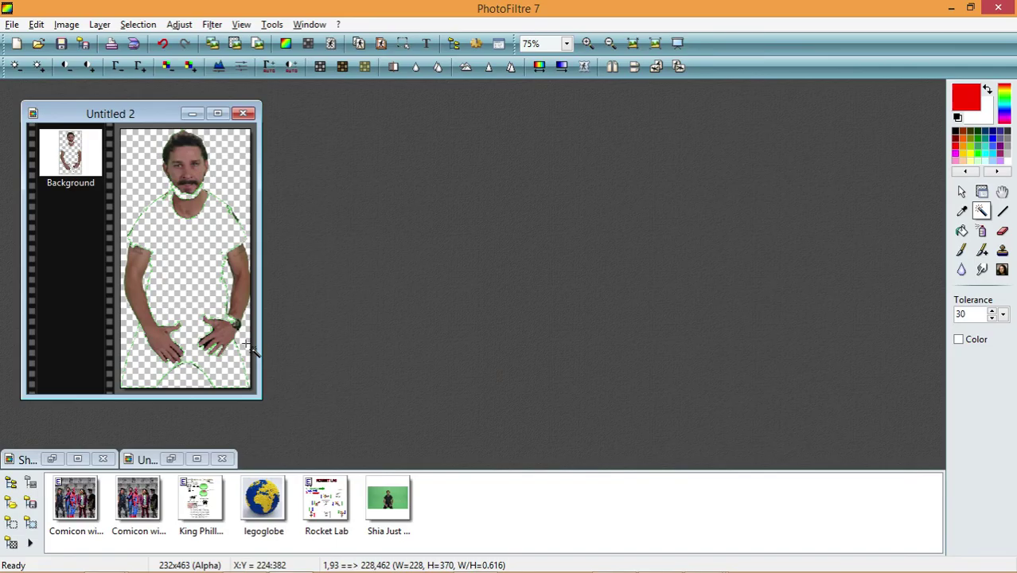
pyautogui.hotkey('ctrl', 'u')
pyautogui.hotkey('ctrl', 'z')
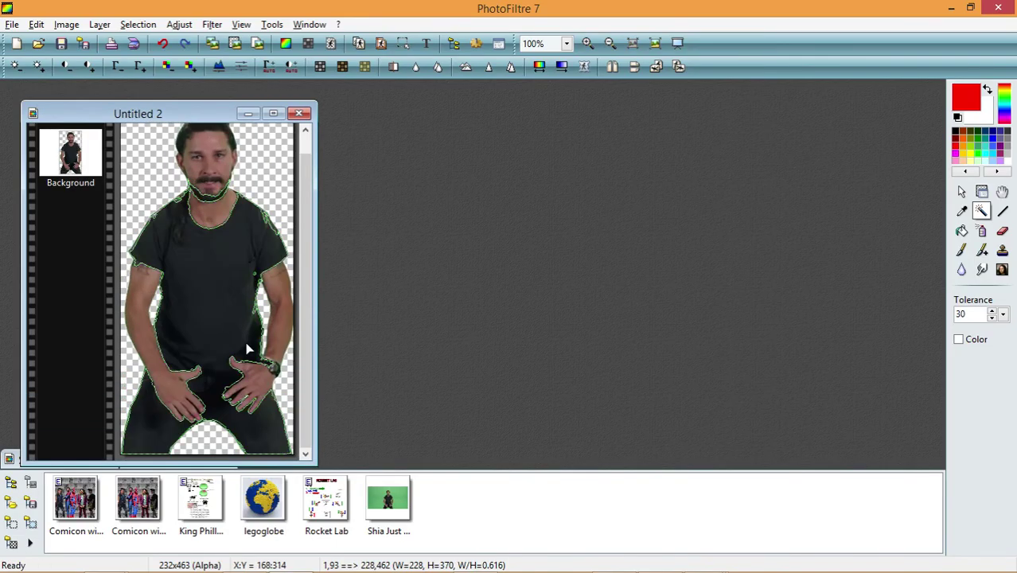
pyautogui.rightClick(229, 266)
pyautogui.click(339, 527)
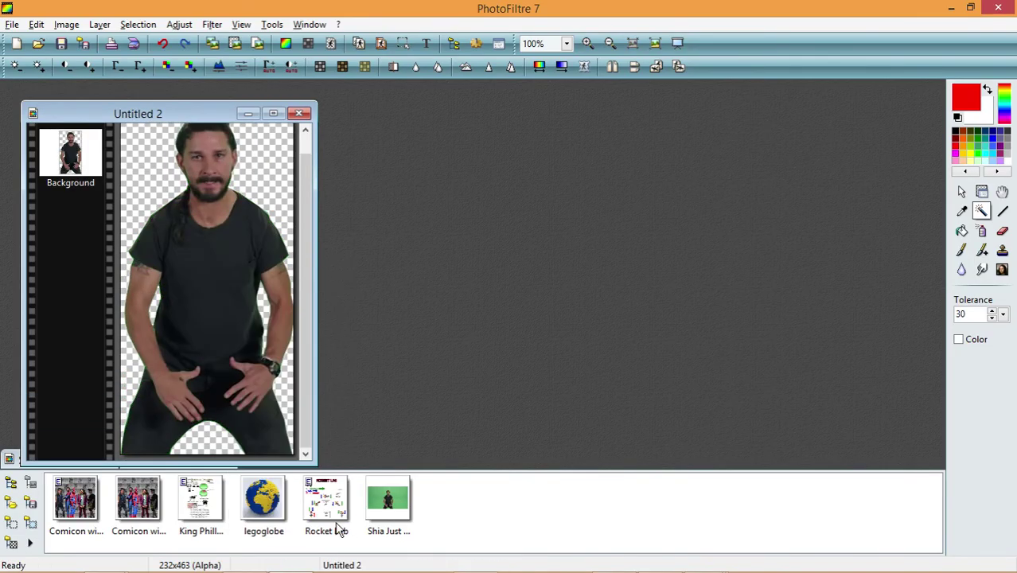
# - Bring the Google Images browser window back to the front
pyautogui.moveTo(309, 263); pyautogui.dragTo(327, 330)
pyautogui.moveTo(556, 570)
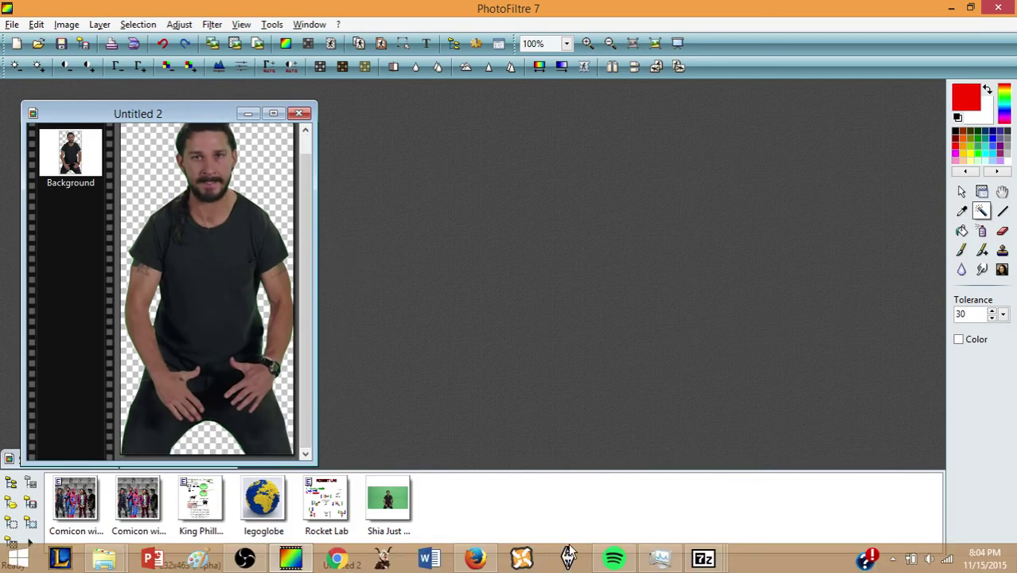
pyautogui.click(471, 561)
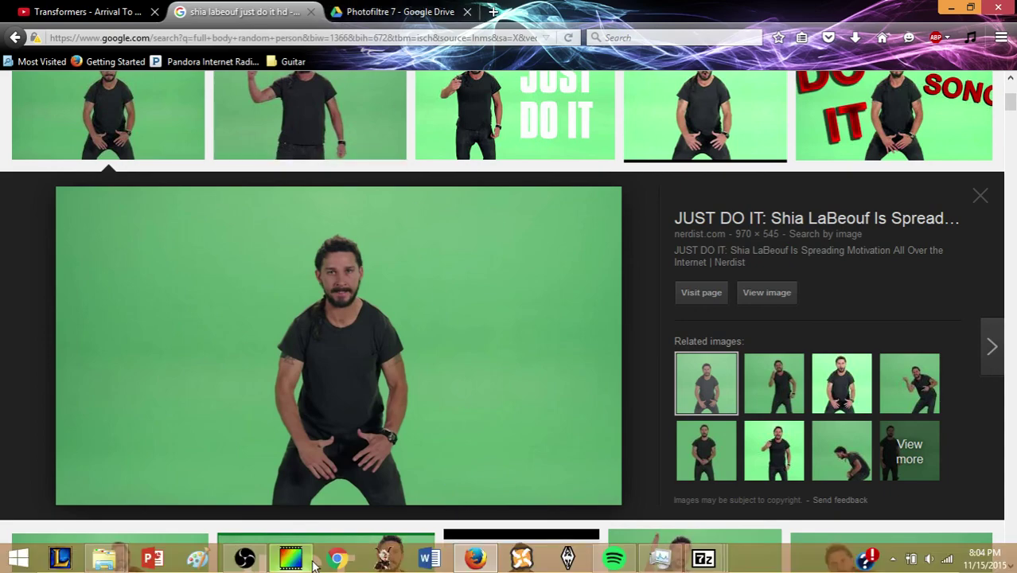